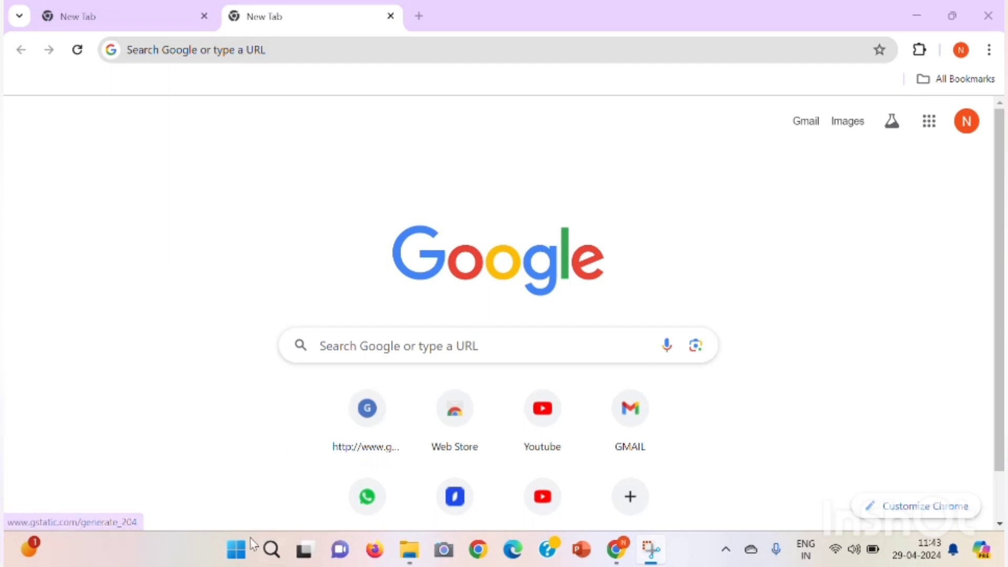
- Check the installed Java version by running java -version in an administrator Command Prompt, and close the prompt
{"action": "left_click", "coordinate": [234, 559]}
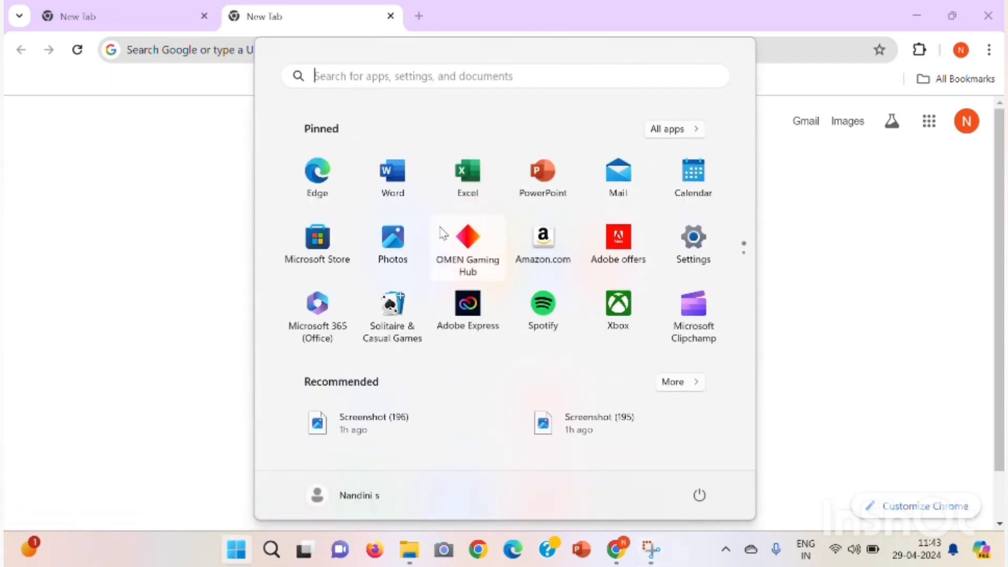
{"action": "left_click", "coordinate": [395, 71]}
{"action": "type", "text": "comm"}
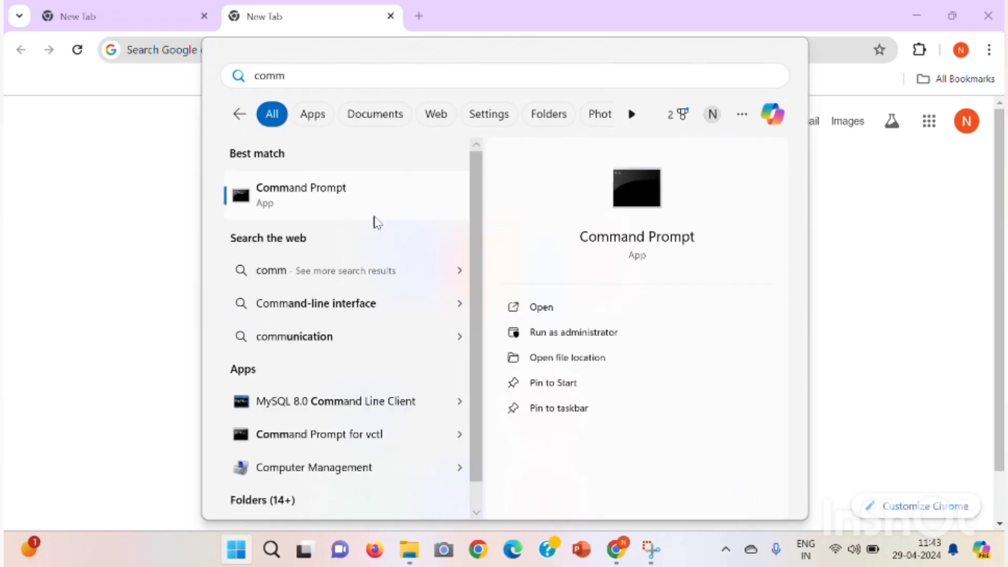
{"action": "left_click", "coordinate": [558, 341]}
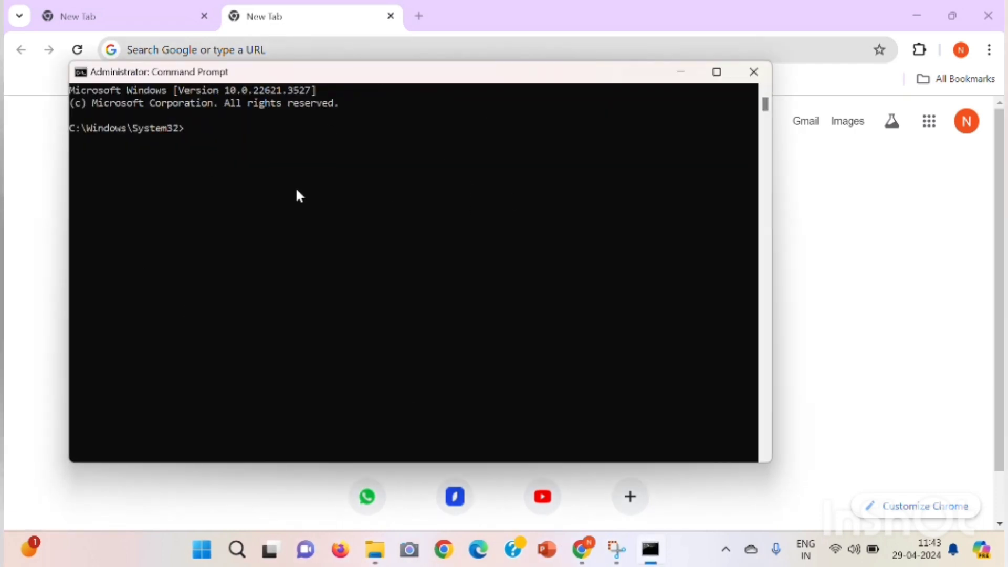
{"action": "type", "text": "java -version"}
{"action": "key", "text": "Return"}
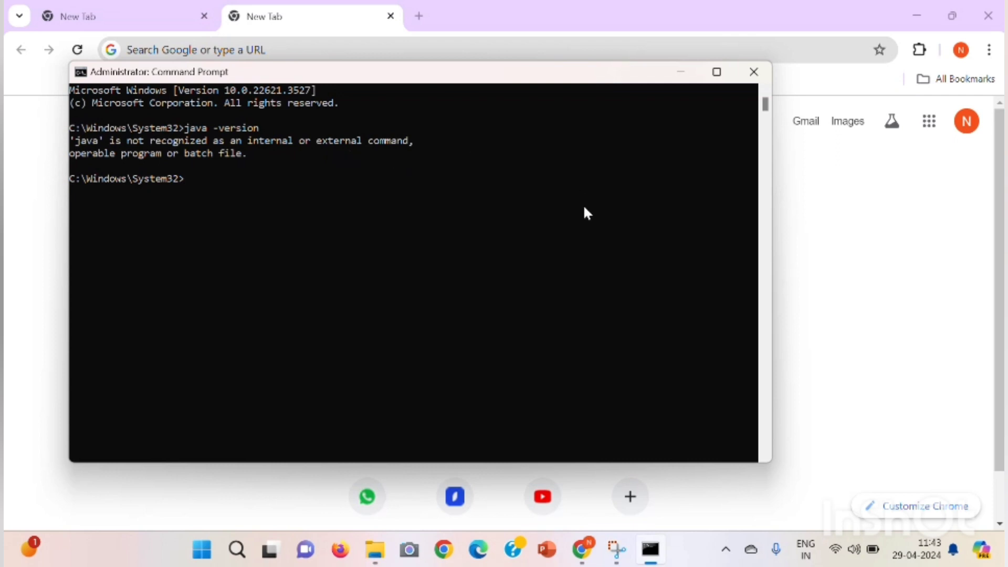
{"action": "left_click", "coordinate": [754, 72]}
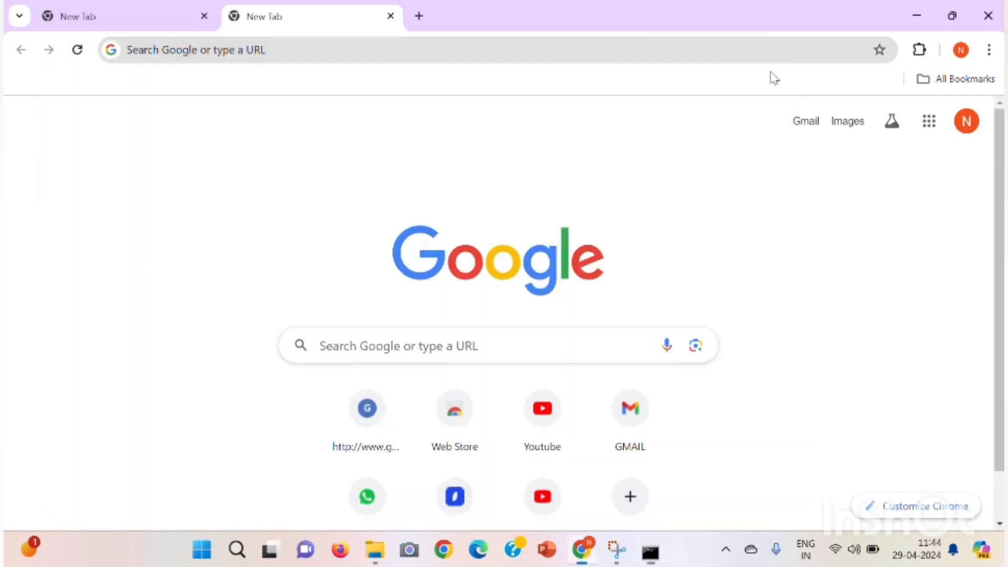
- Search Google for "jdk download" and open Oracle's Java Downloads page from the results
{"action": "left_click", "coordinate": [402, 346]}
{"action": "type", "text": "j"}
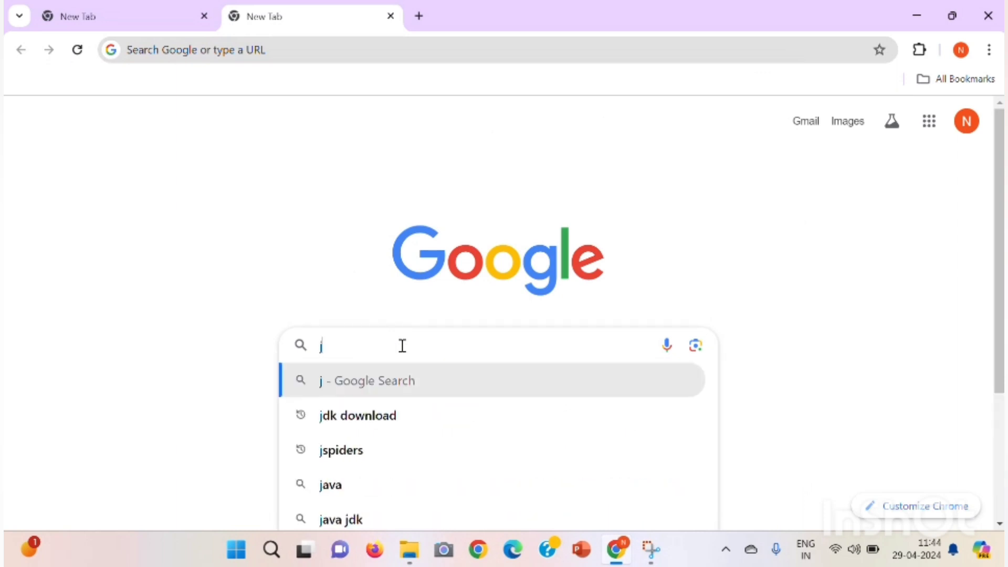
{"action": "type", "text": "dk"}
{"action": "key", "text": "BackSpace"}
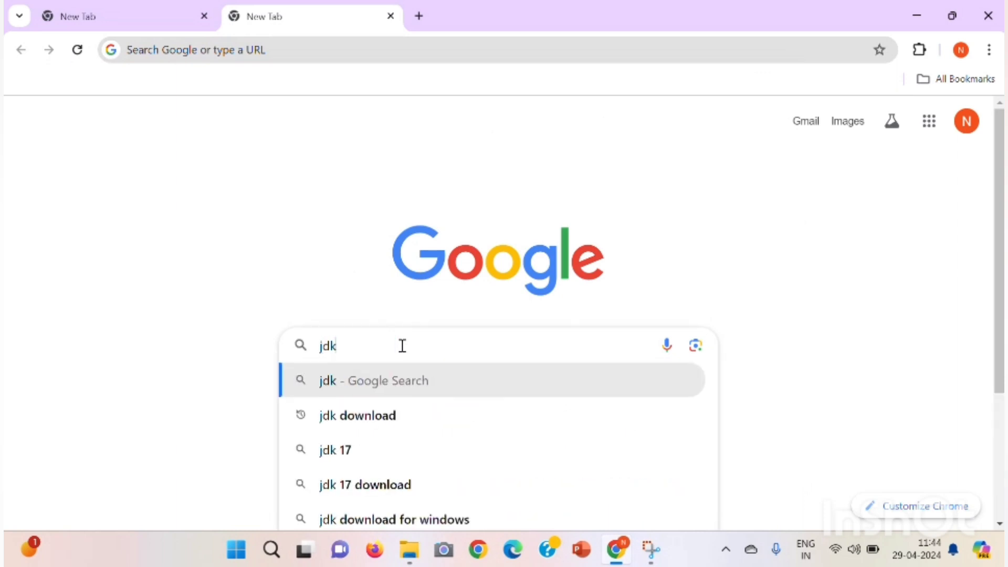
{"action": "left_click", "coordinate": [374, 414]}
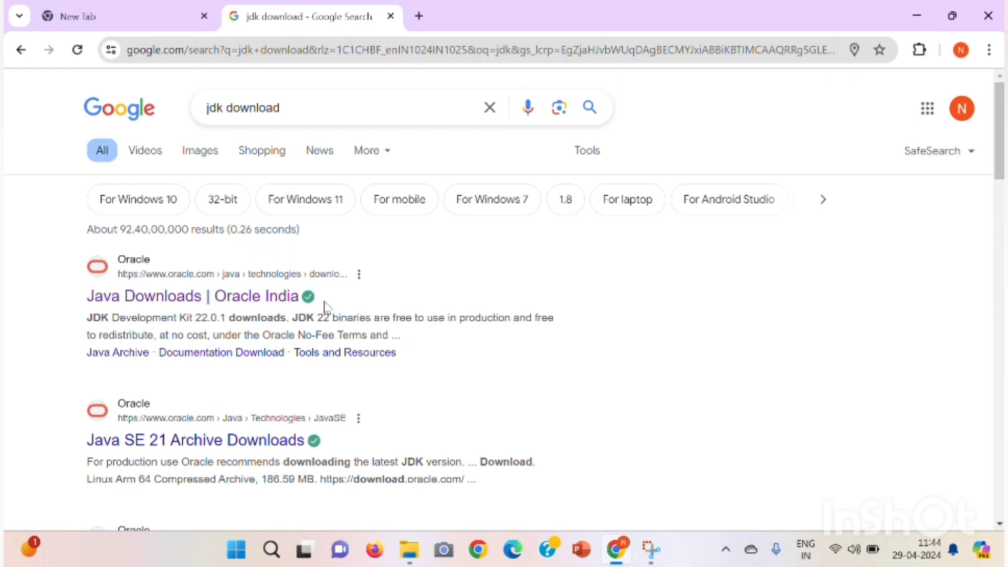
{"action": "left_click", "coordinate": [209, 297]}
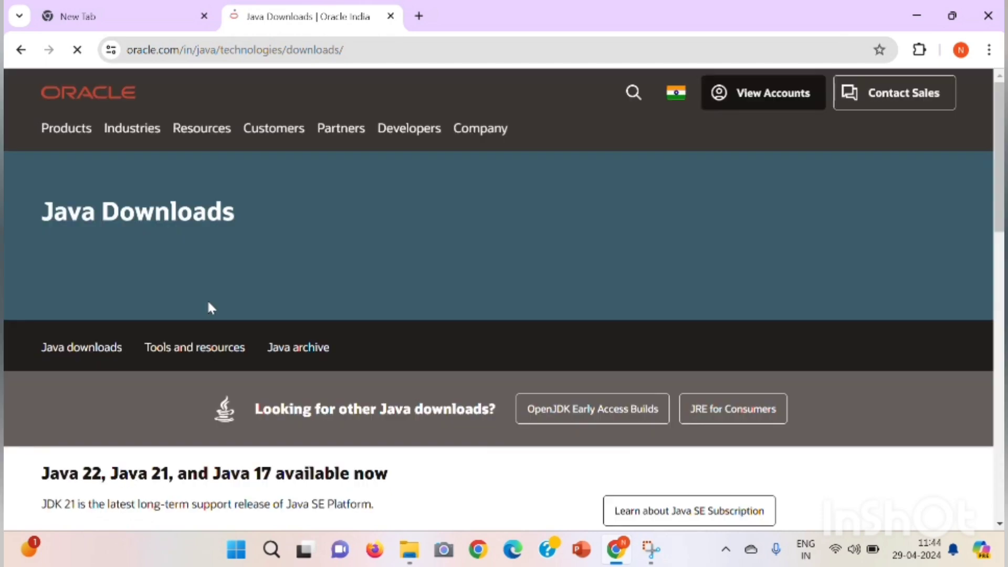
- Download the JDK 17 x64 Installer for Windows, jdk-17_windows-x64_bin.exe, from the Java Downloads page
{"action": "scroll", "coordinate": [430, 319], "scroll_direction": "down", "scroll_amount": 3}
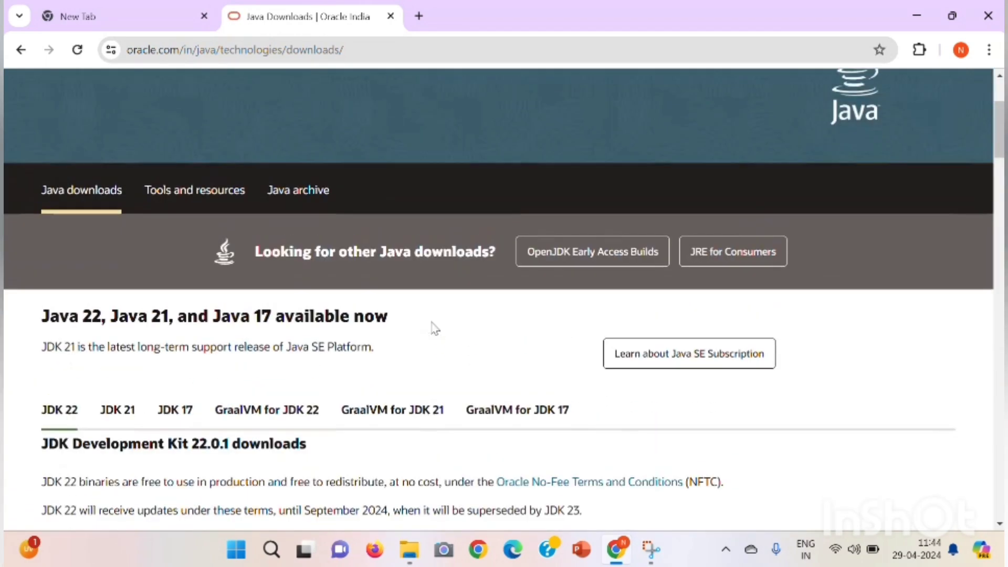
{"action": "scroll", "coordinate": [432, 323], "scroll_direction": "up", "scroll_amount": 3}
{"action": "scroll", "coordinate": [431, 322], "scroll_direction": "down", "scroll_amount": 4}
{"action": "scroll", "coordinate": [432, 322], "scroll_direction": "up", "scroll_amount": 3}
{"action": "scroll", "coordinate": [431, 323], "scroll_direction": "down", "scroll_amount": 1}
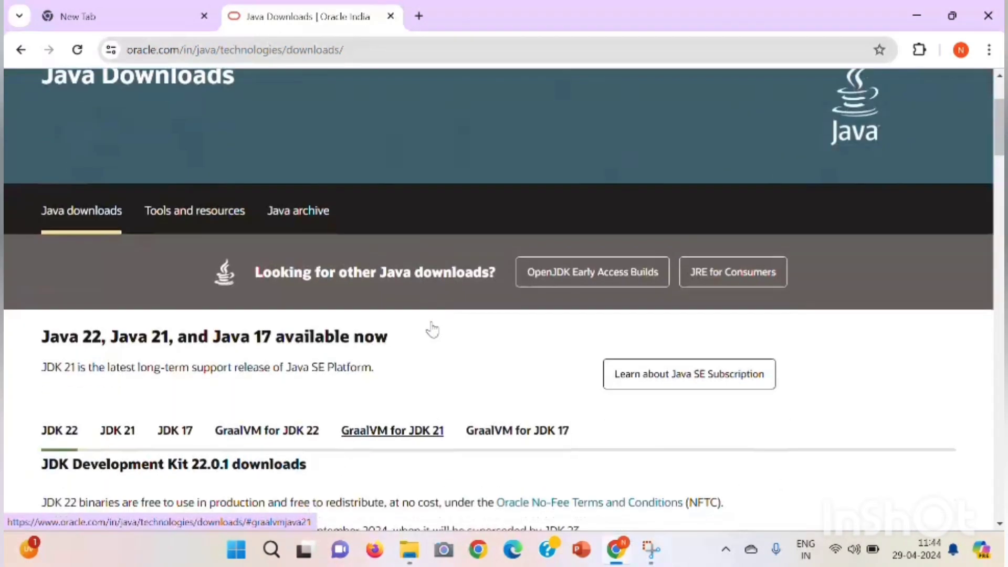
{"action": "scroll", "coordinate": [431, 327], "scroll_direction": "down", "scroll_amount": 1}
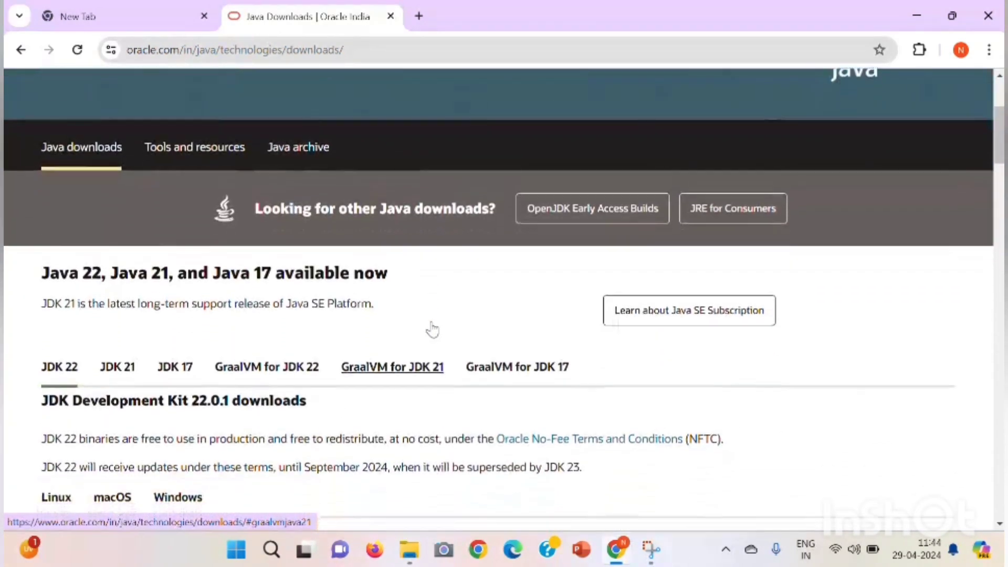
{"action": "left_click", "coordinate": [168, 368]}
{"action": "scroll", "coordinate": [320, 412], "scroll_direction": "down", "scroll_amount": 3}
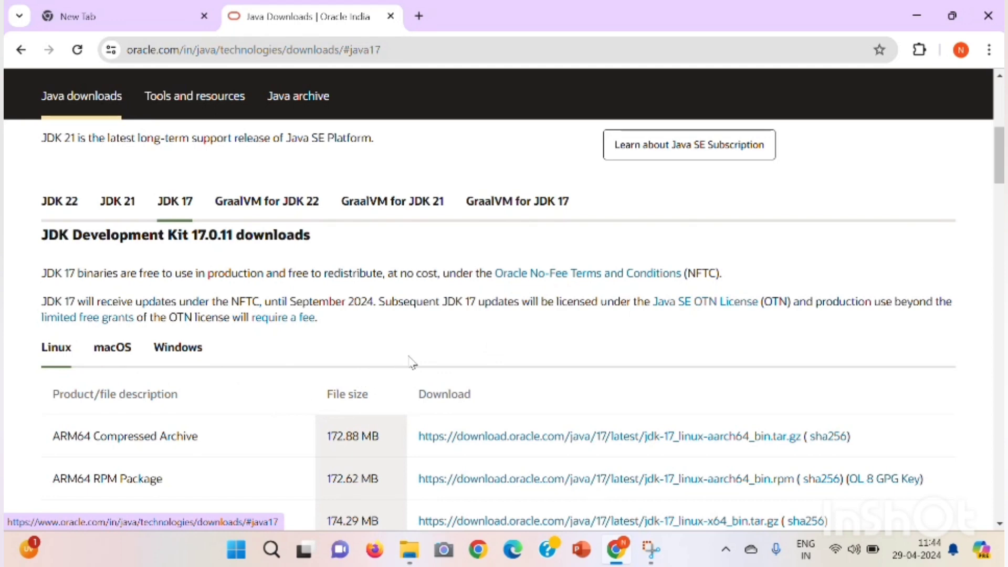
{"action": "left_click", "coordinate": [175, 357]}
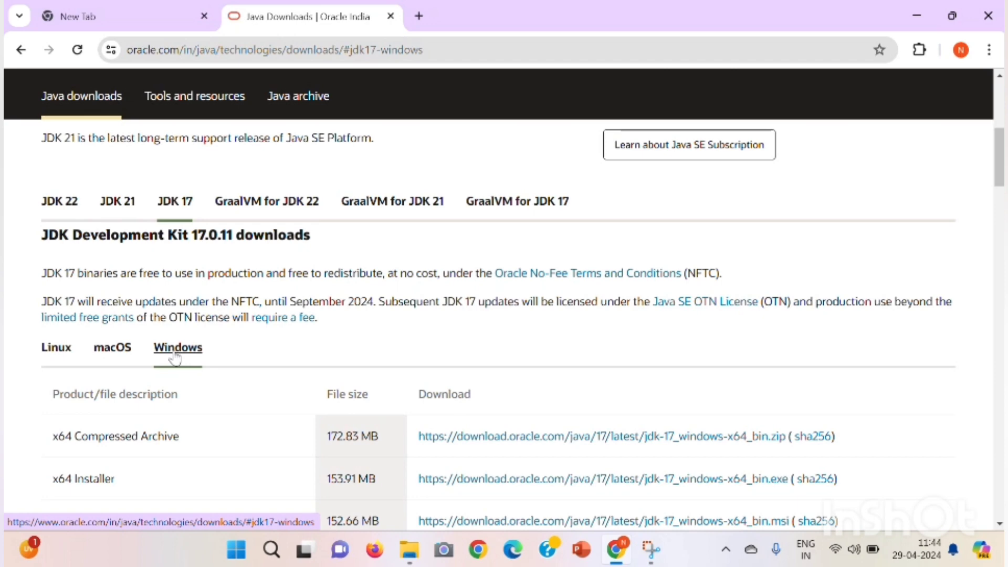
{"action": "scroll", "coordinate": [175, 358], "scroll_direction": "down", "scroll_amount": 2}
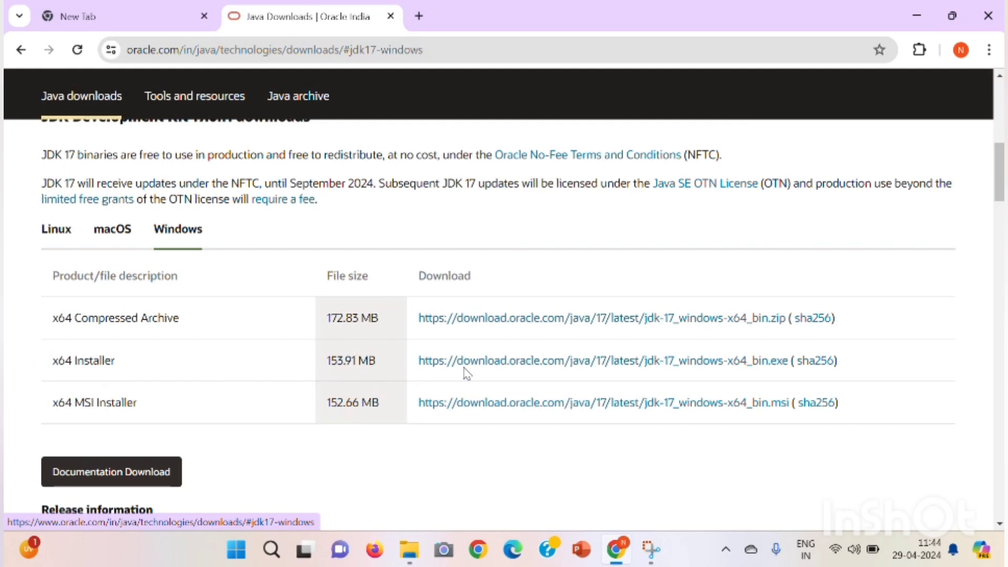
{"action": "left_click", "coordinate": [567, 363]}
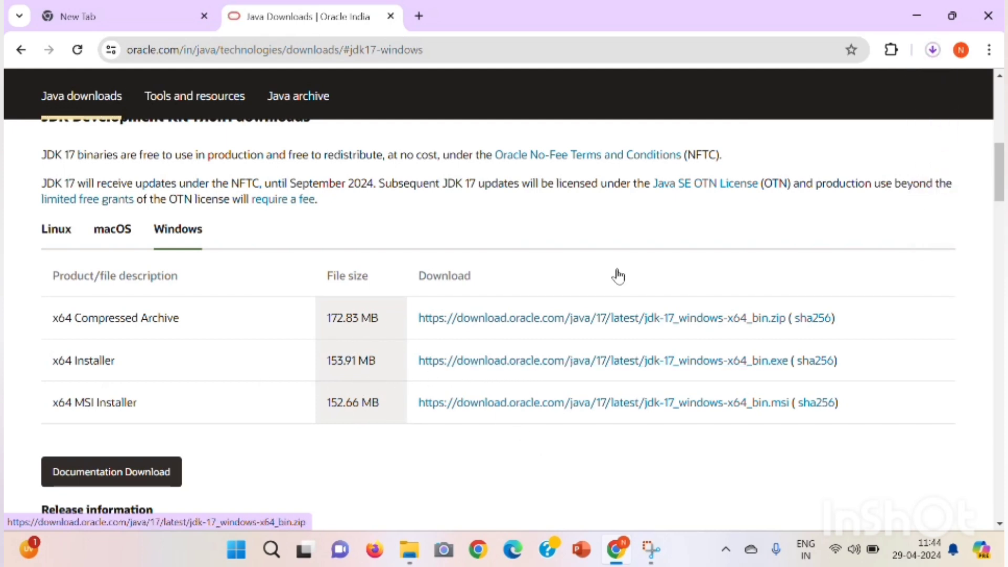
- Check the JDK installer's download progress on the browser's downloads page and in the Downloads folder in File Explorer
{"action": "left_click", "coordinate": [932, 50]}
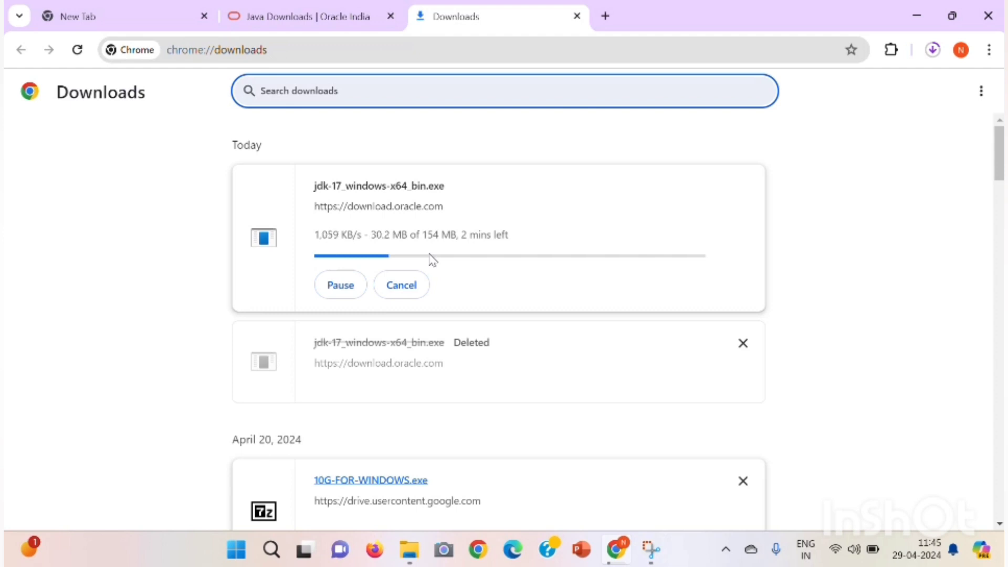
{"action": "left_click", "coordinate": [419, 22]}
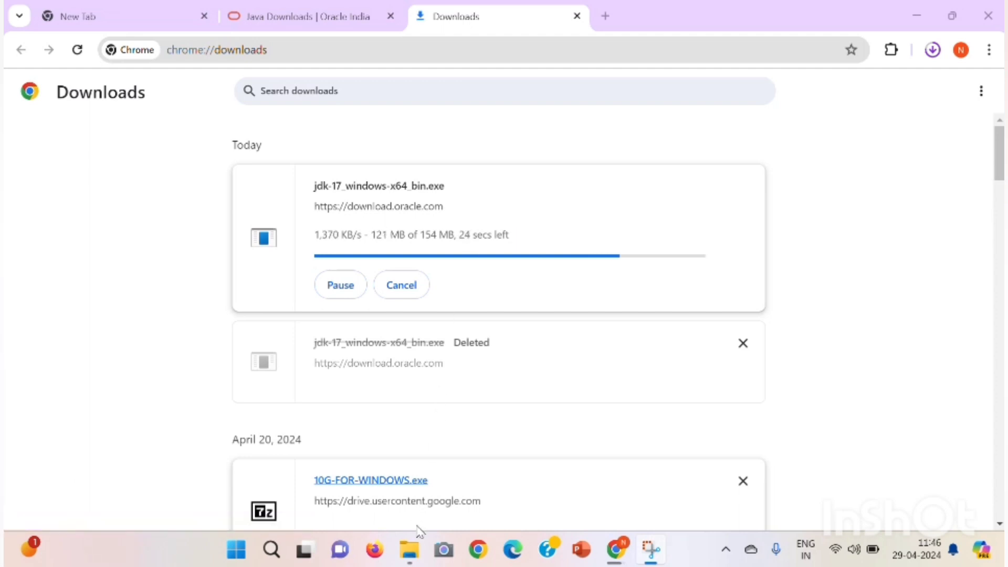
{"action": "left_click", "coordinate": [410, 550]}
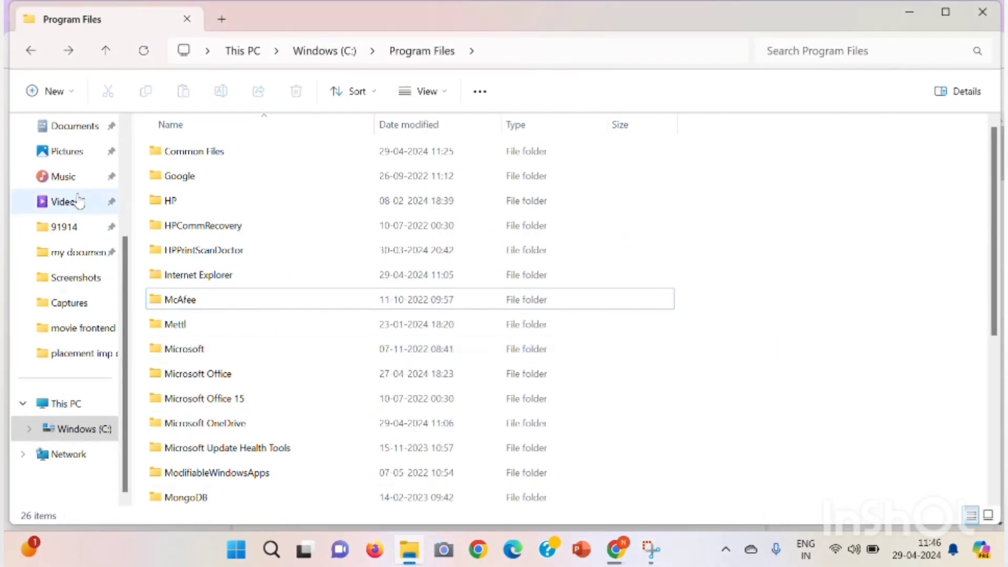
{"action": "scroll", "coordinate": [84, 287], "scroll_direction": "up", "scroll_amount": 1}
{"action": "scroll", "coordinate": [84, 288], "scroll_direction": "up", "scroll_amount": 3}
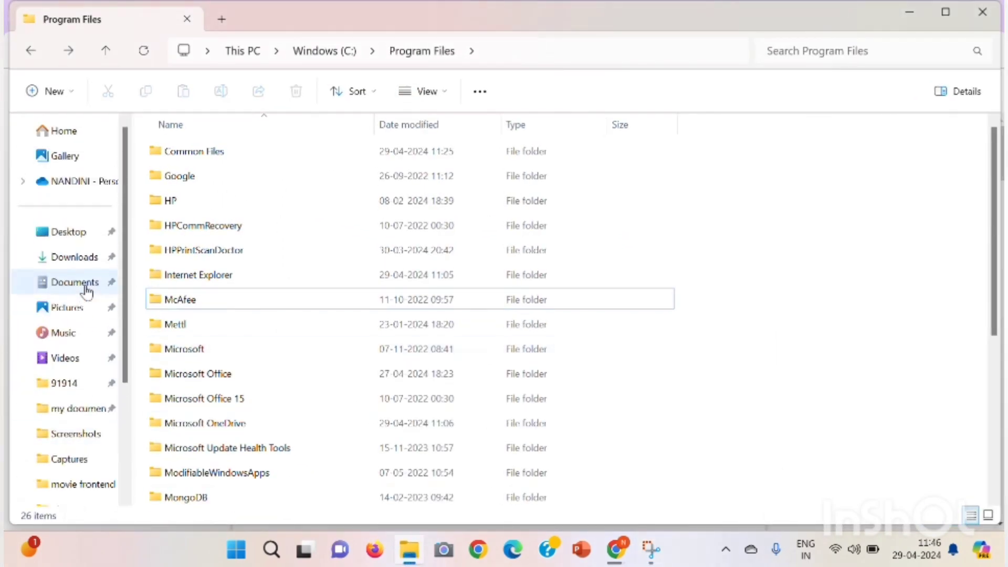
{"action": "left_click", "coordinate": [84, 256]}
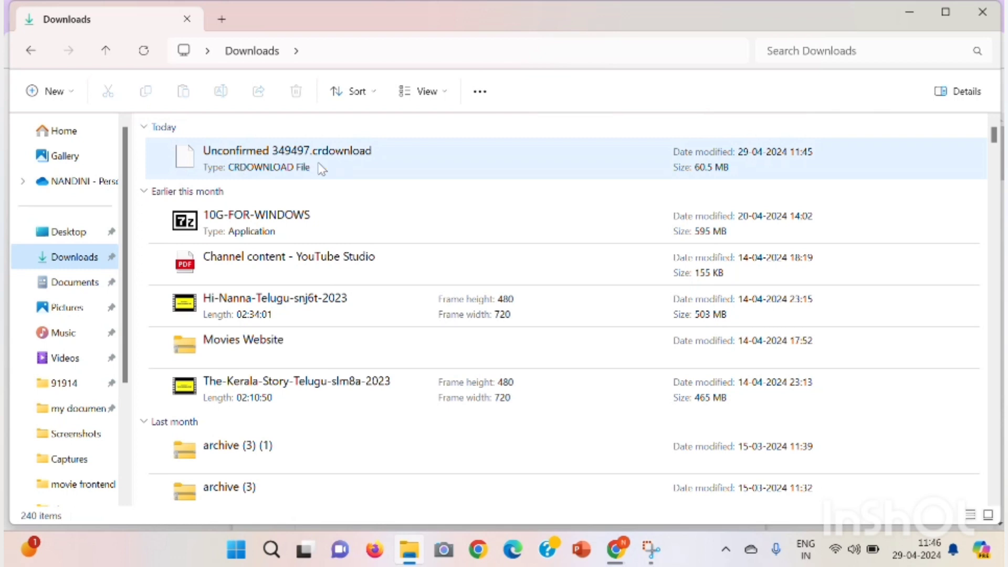
{"action": "left_click", "coordinate": [619, 559]}
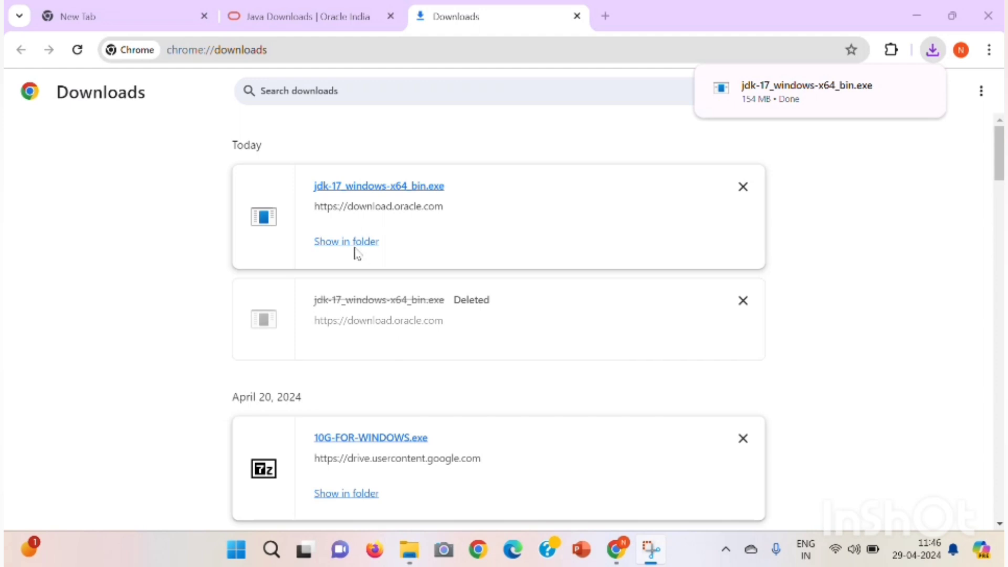
- Switch to File Explorer, refresh the Downloads folder by reopening it, and launch the jdk-17_windows-x64_bin installer
{"action": "left_click", "coordinate": [410, 550]}
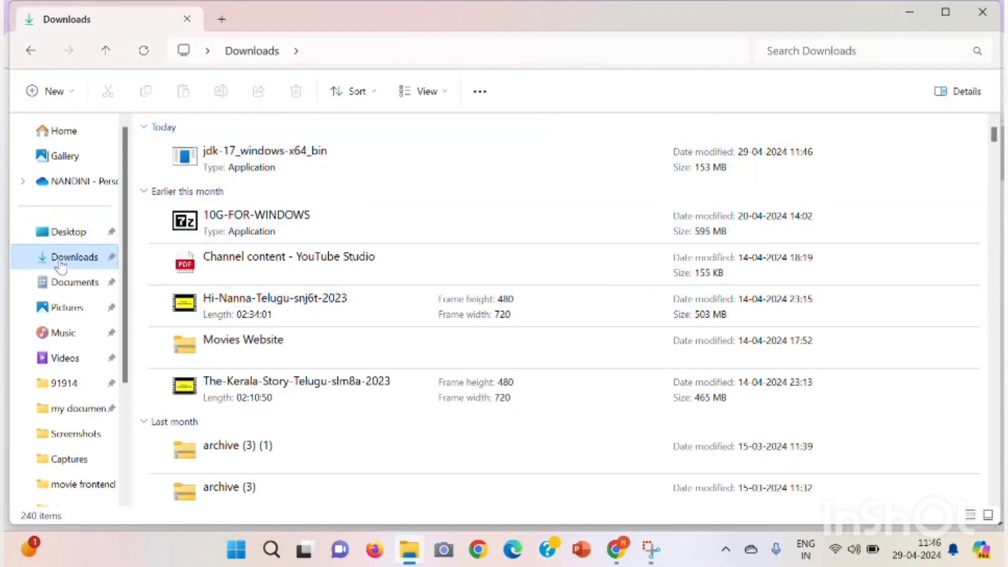
{"action": "left_click", "coordinate": [65, 235]}
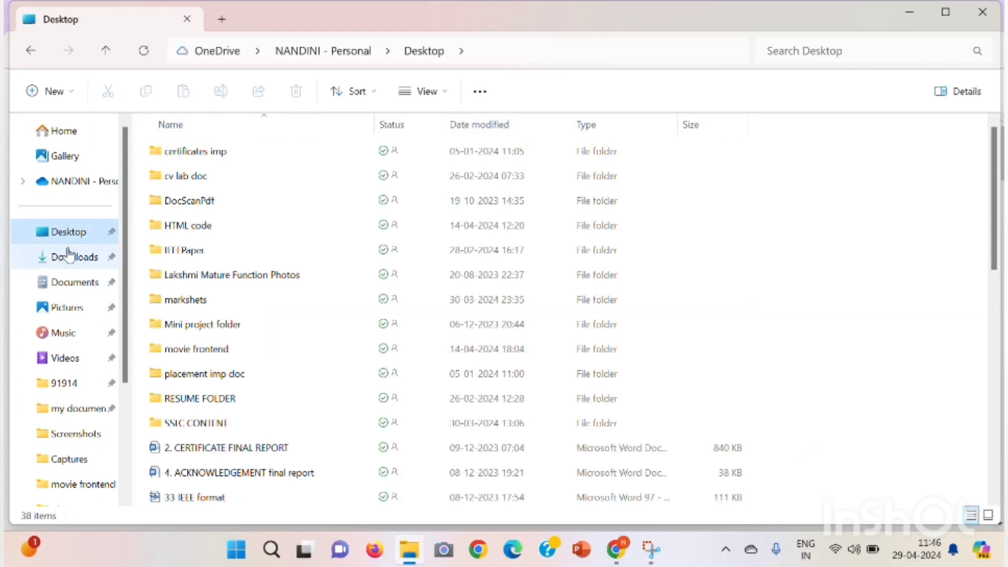
{"action": "left_click", "coordinate": [73, 261]}
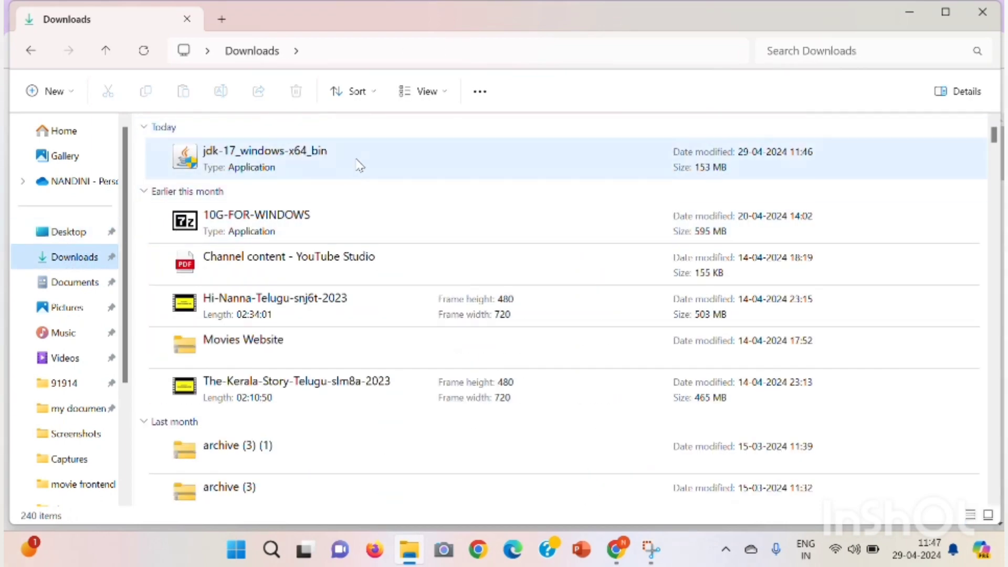
{"action": "left_click", "coordinate": [315, 167]}
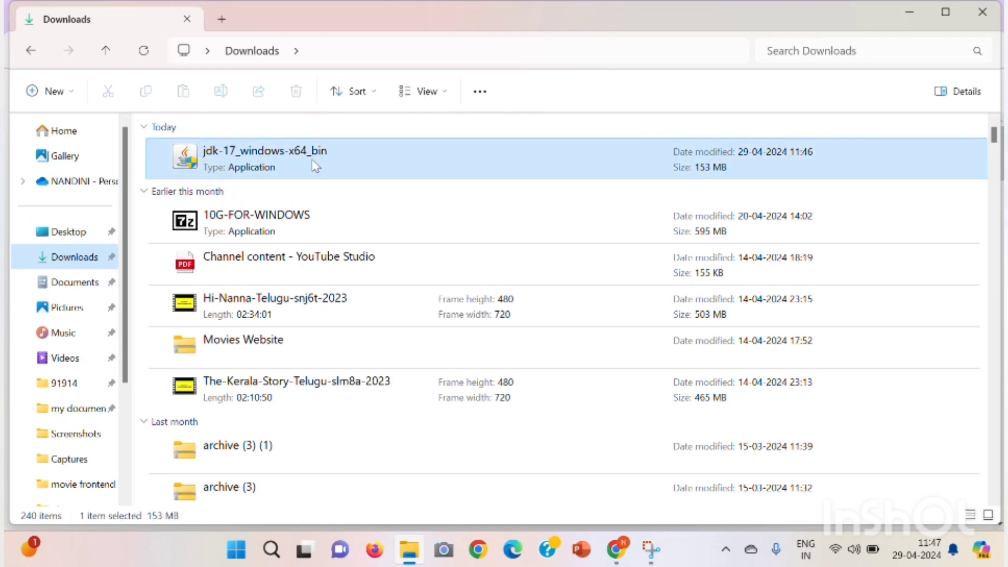
{"action": "double_click", "coordinate": [315, 167]}
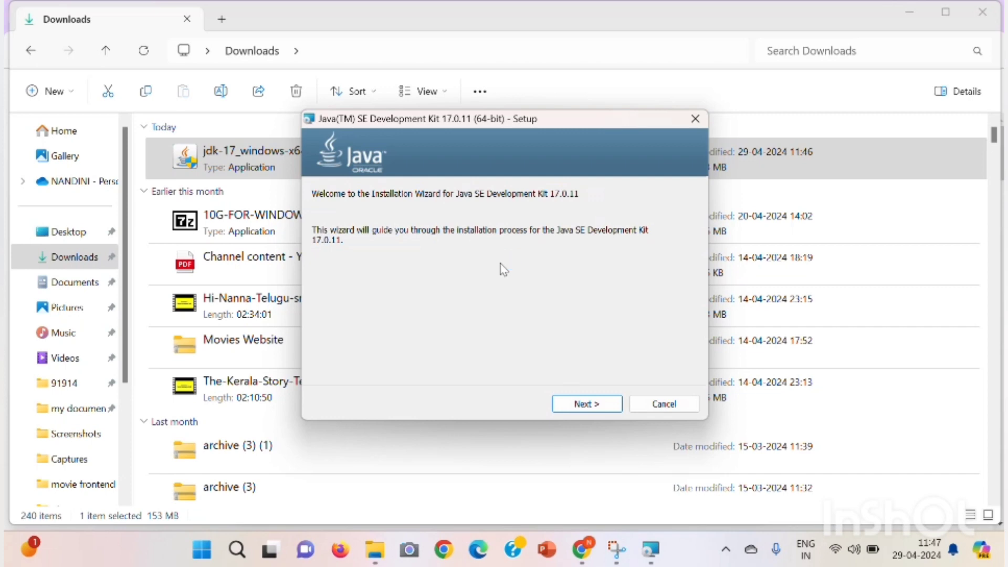
- Install Java SE Development Kit 17.0.11 in the default folder C:\Program Files\Java\jdk-17\ and close the setup wizard
{"action": "left_click", "coordinate": [588, 405]}
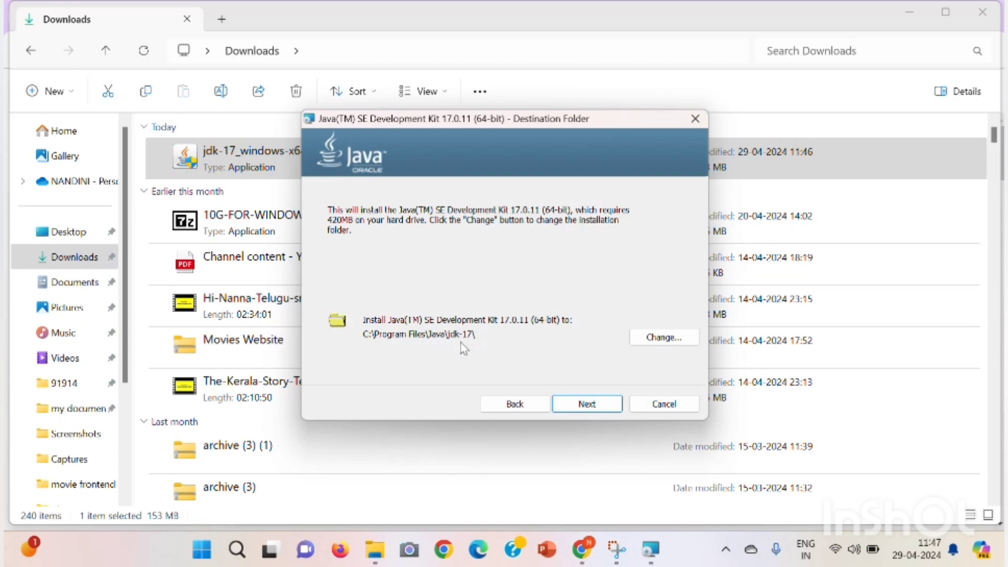
{"action": "left_click", "coordinate": [579, 408]}
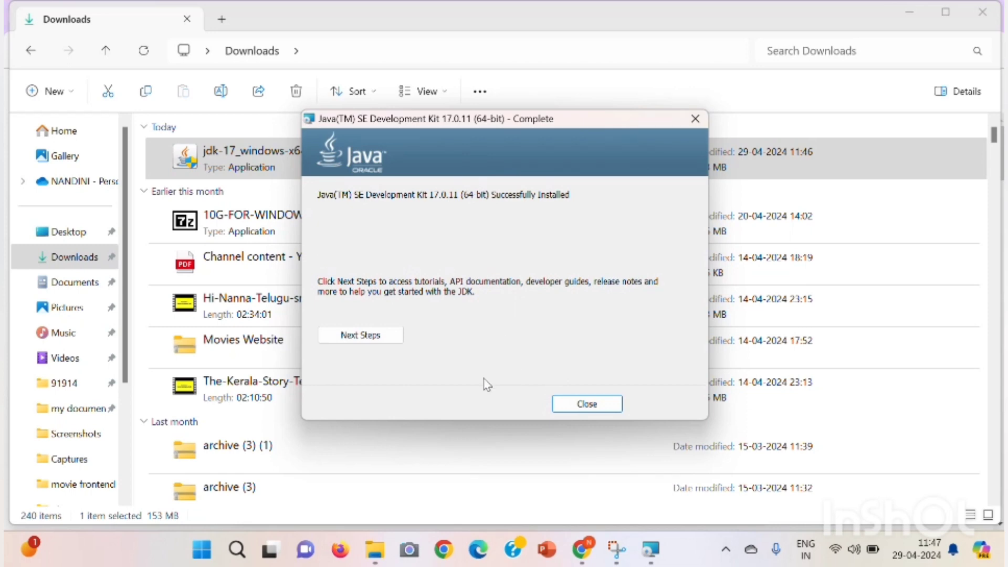
{"action": "left_click", "coordinate": [581, 409]}
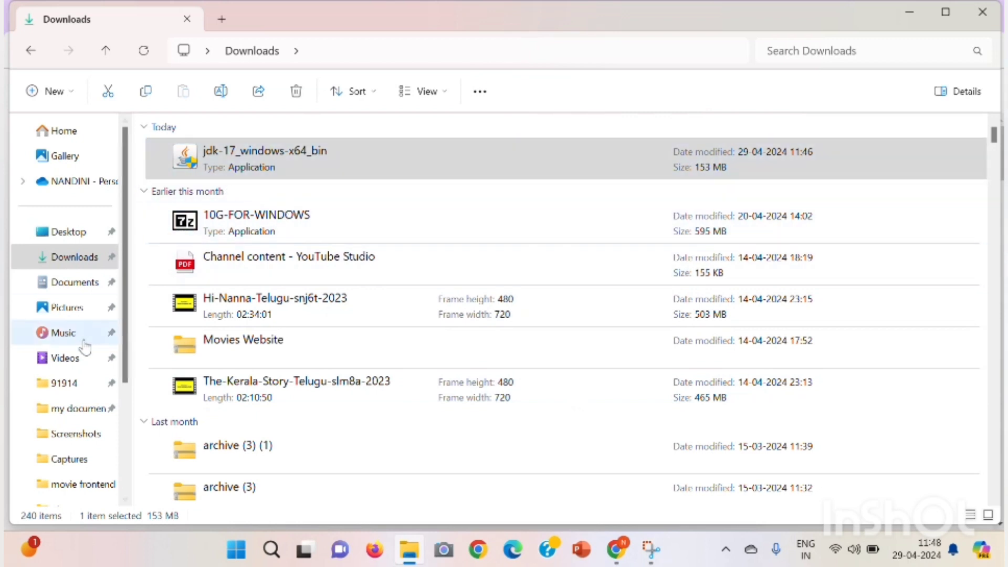
- Browse from This PC to the JDK installation folder C:\Program Files\Java\jdk-17
{"action": "scroll", "coordinate": [74, 341], "scroll_direction": "down", "scroll_amount": 3}
{"action": "left_click", "coordinate": [65, 412]}
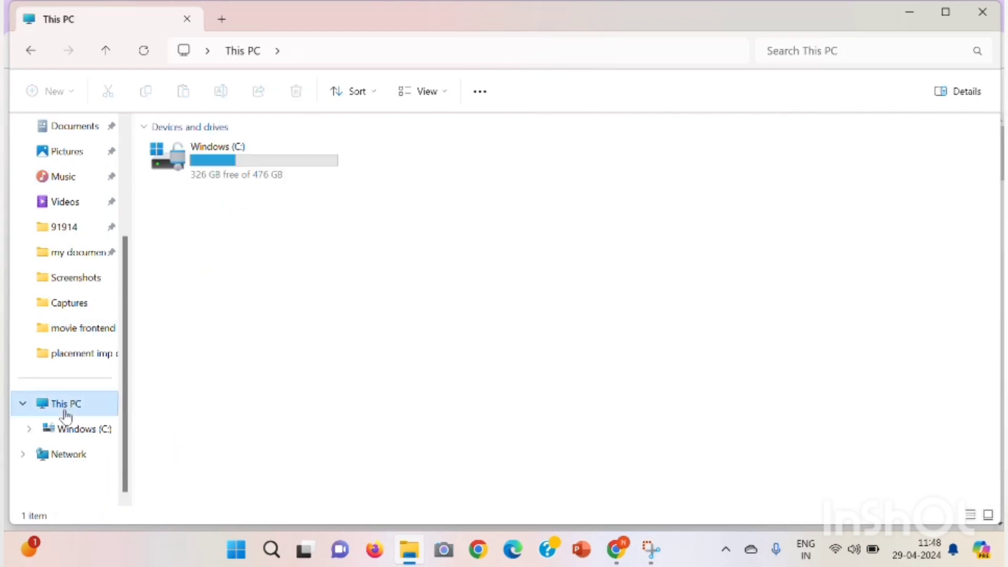
{"action": "double_click", "coordinate": [239, 170]}
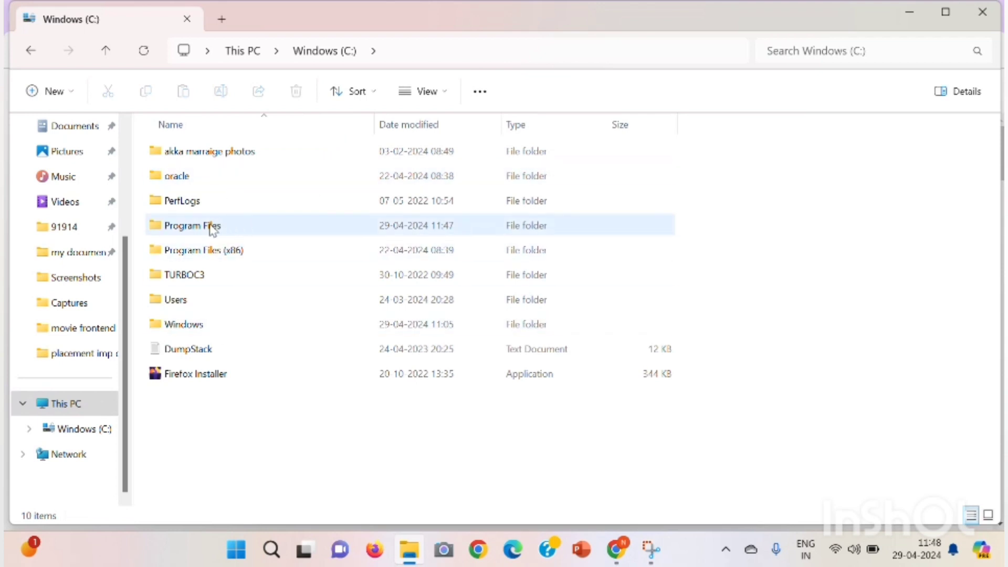
{"action": "mouse_move", "coordinate": [212, 229]}
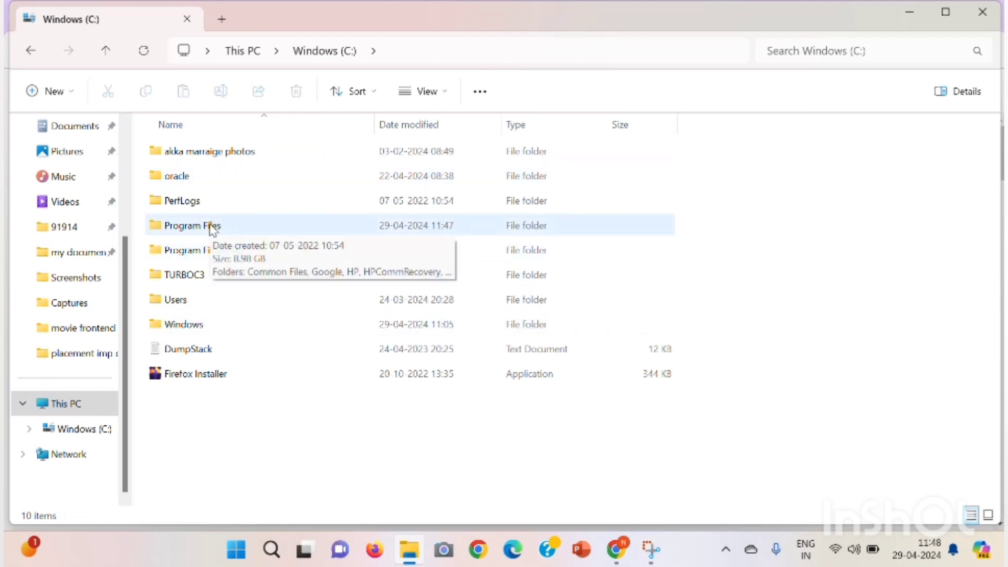
{"action": "double_click", "coordinate": [211, 227]}
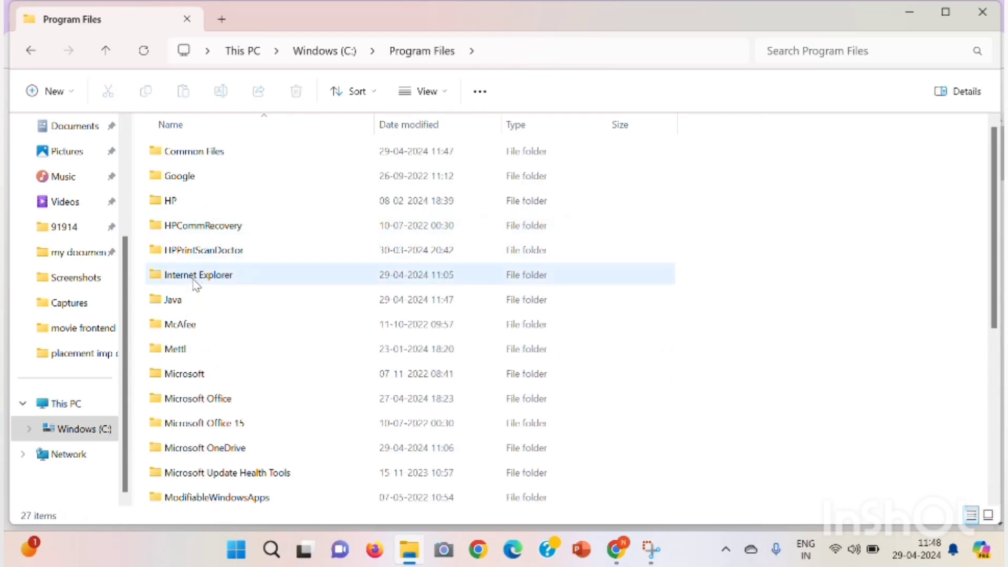
{"action": "mouse_move", "coordinate": [190, 304]}
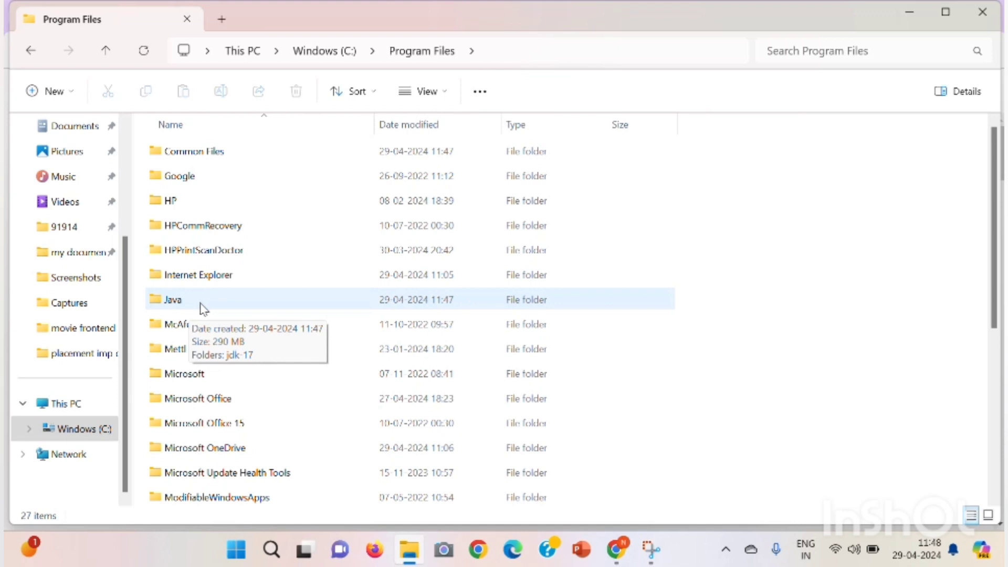
{"action": "double_click", "coordinate": [181, 307]}
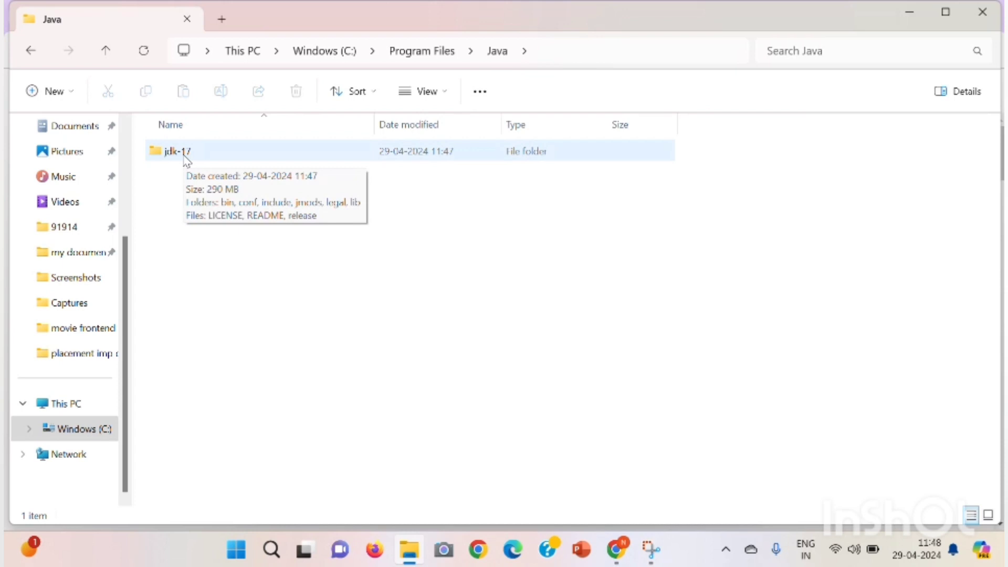
{"action": "double_click", "coordinate": [185, 156]}
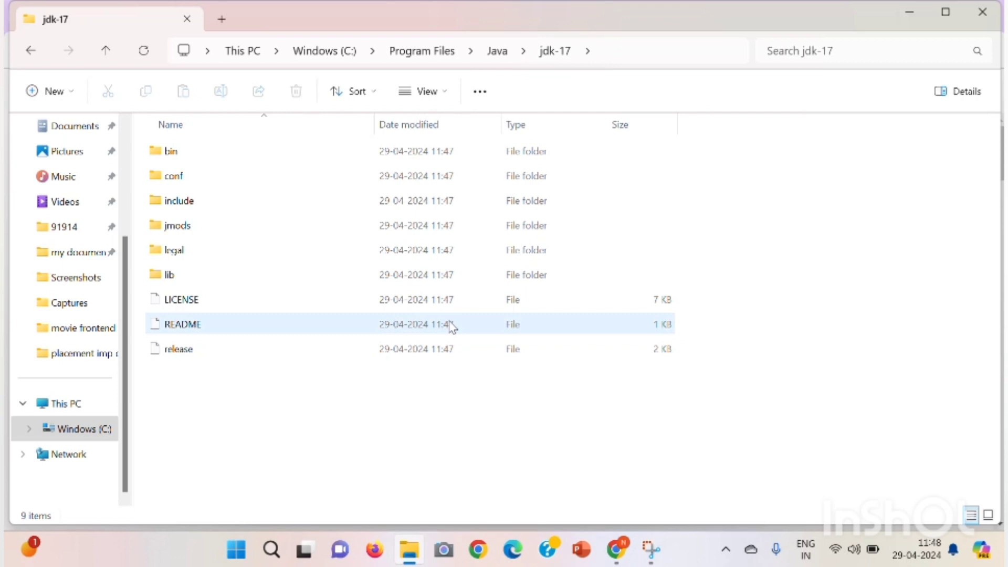
- Open a Command Prompt, check the installed Java version with java -version, and maximize the window
{"action": "left_click", "coordinate": [237, 550]}
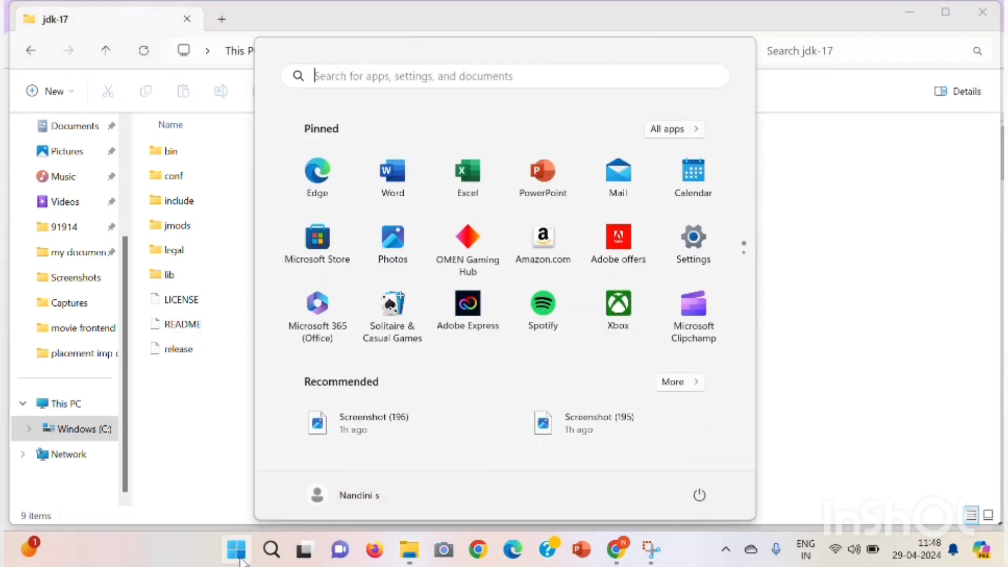
{"action": "left_click", "coordinate": [412, 73]}
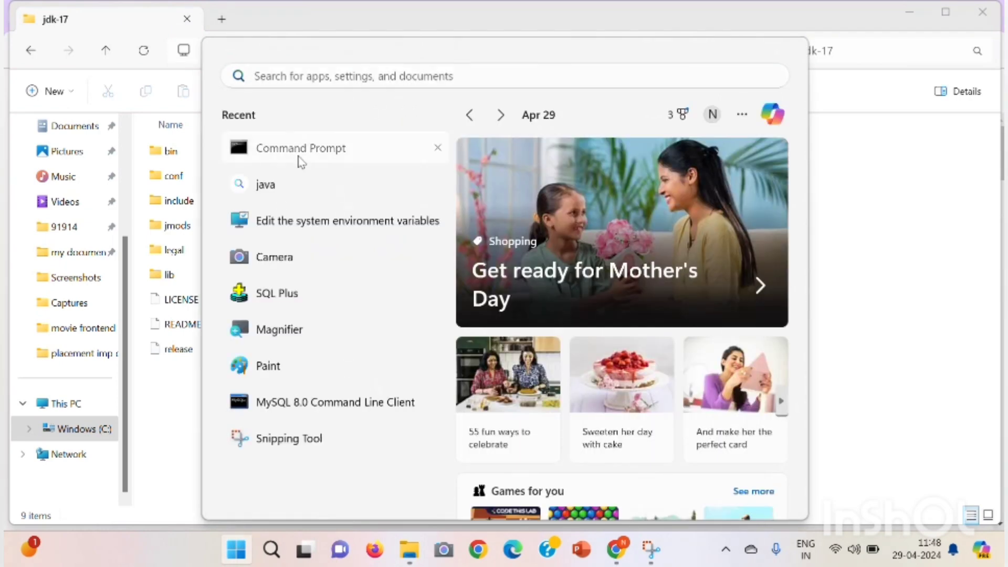
{"action": "left_click", "coordinate": [300, 161]}
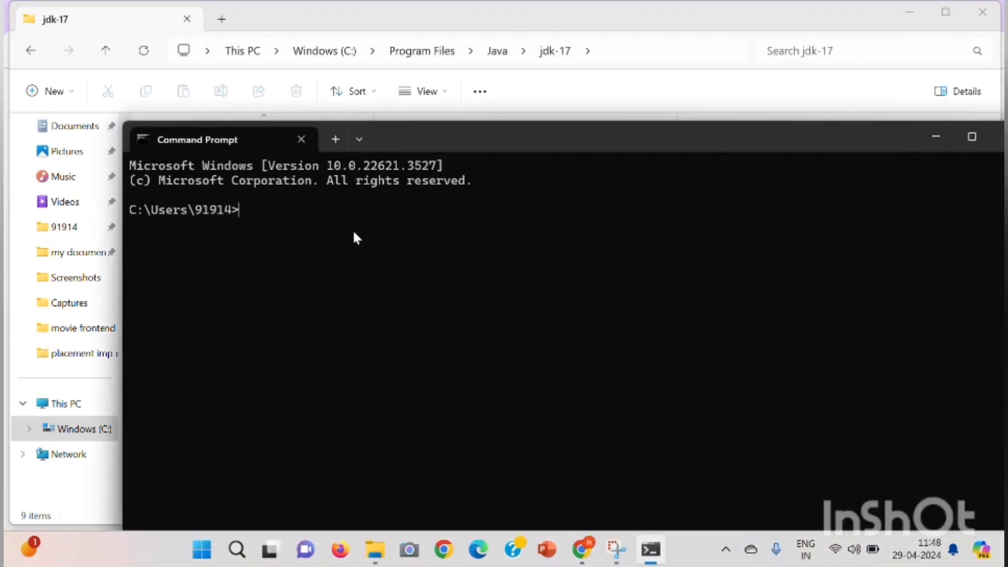
{"action": "type", "text": "java -versio"}
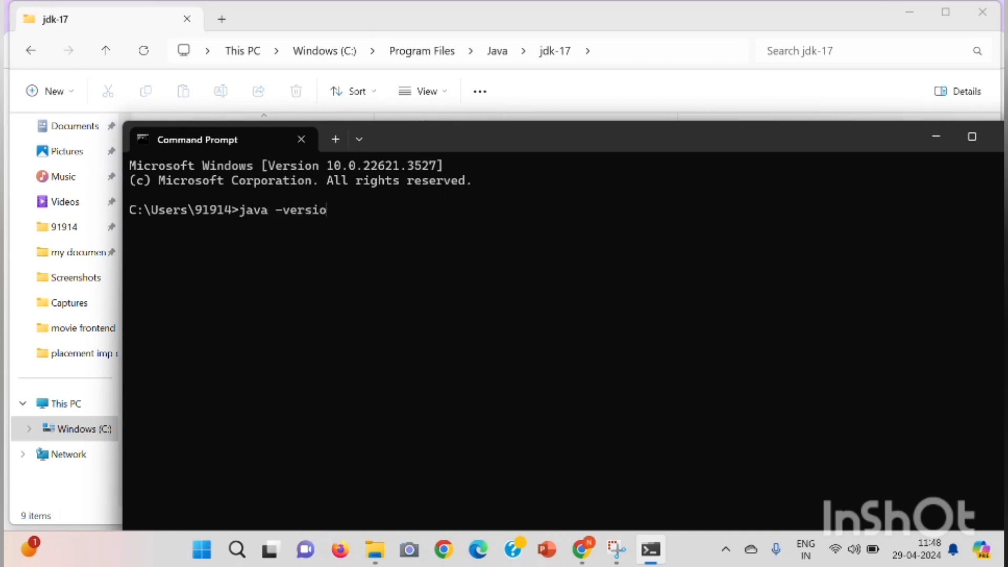
{"action": "type", "text": "n"}
{"action": "key", "text": "Return"}
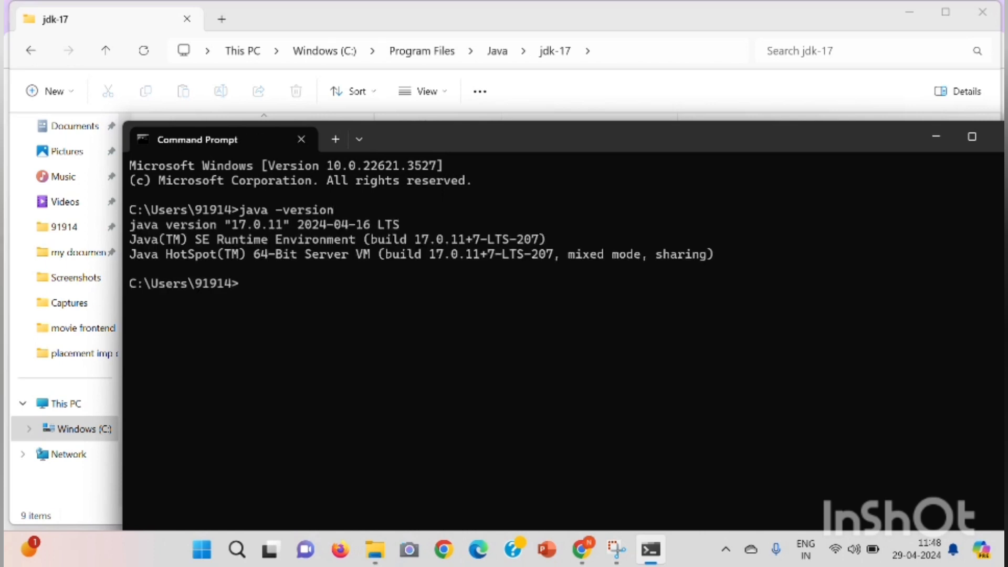
{"action": "left_click", "coordinate": [973, 136]}
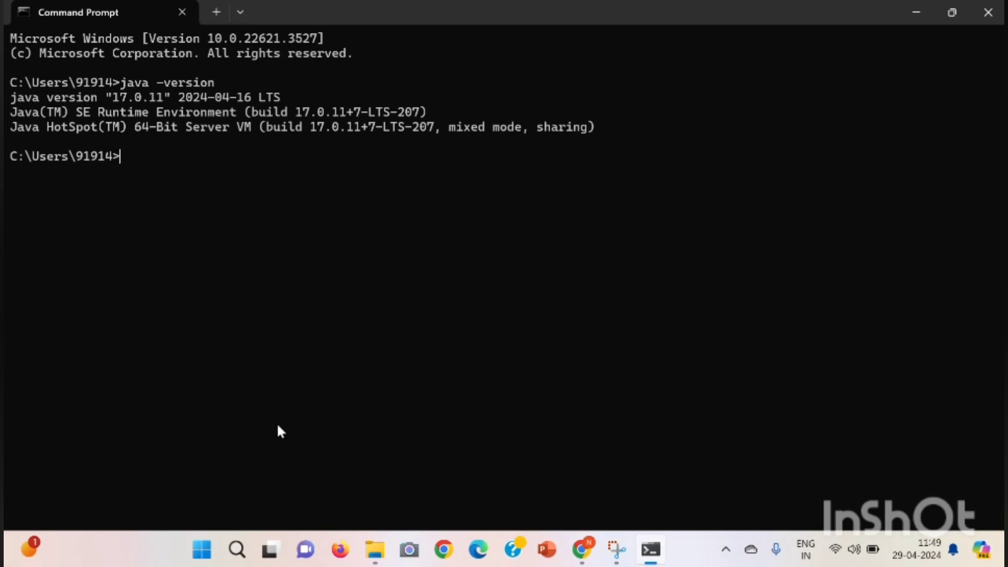
- Search Windows for "envir", open the system environment variables settings, and bring up the Environment Variables dialog
{"action": "left_click", "coordinate": [202, 550]}
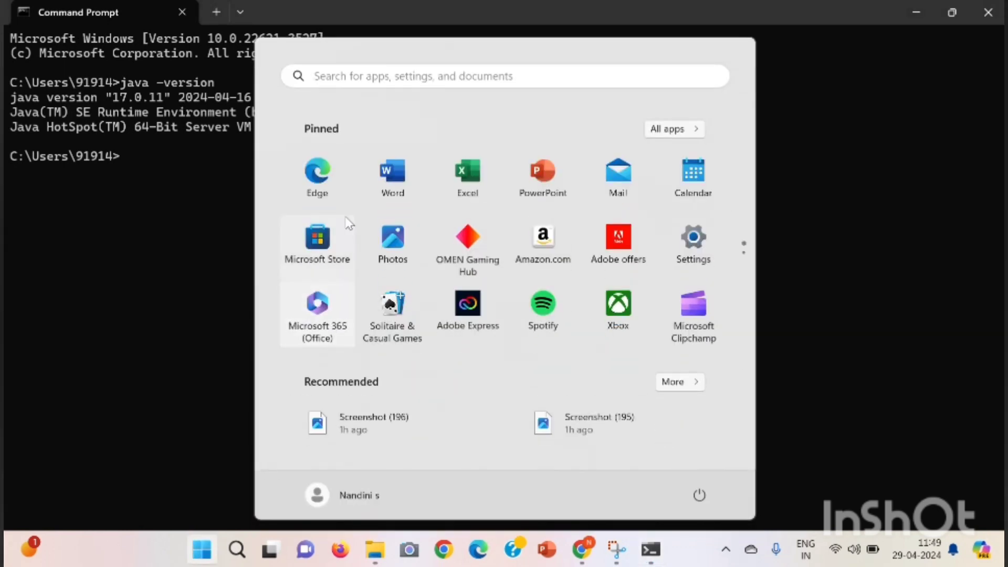
{"action": "left_click", "coordinate": [385, 78]}
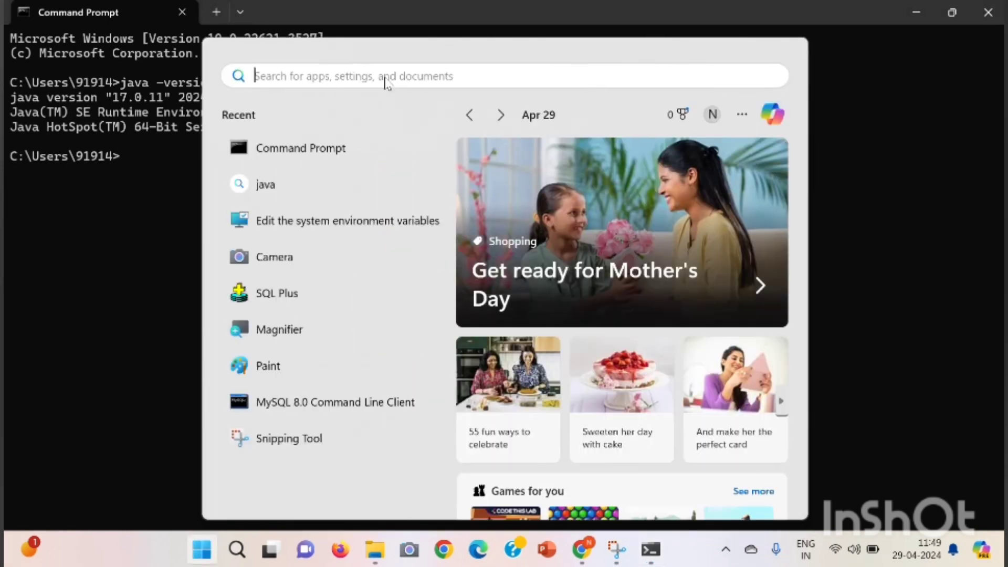
{"action": "type", "text": "eni"}
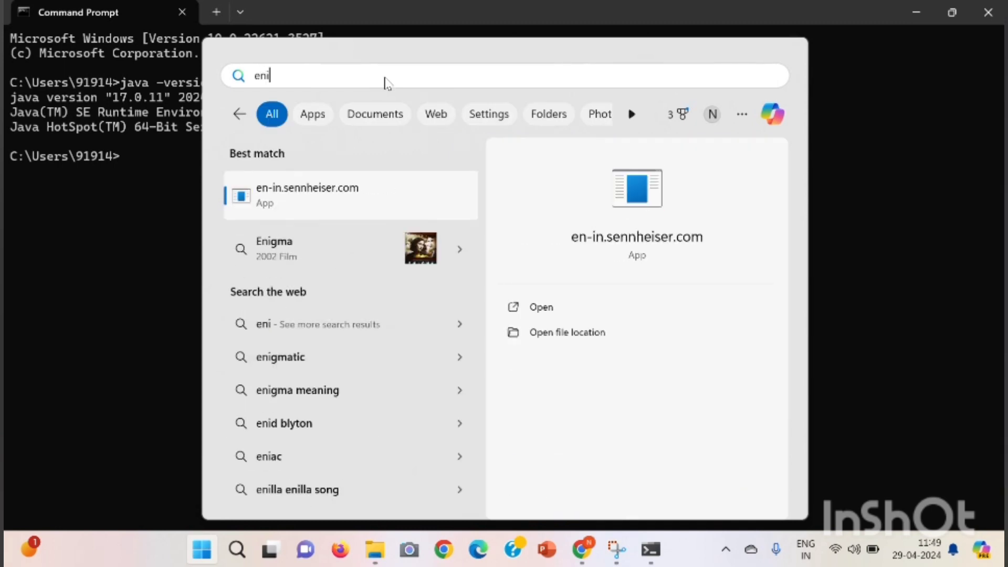
{"action": "key", "text": "BackSpace"}
{"action": "type", "text": "vir"}
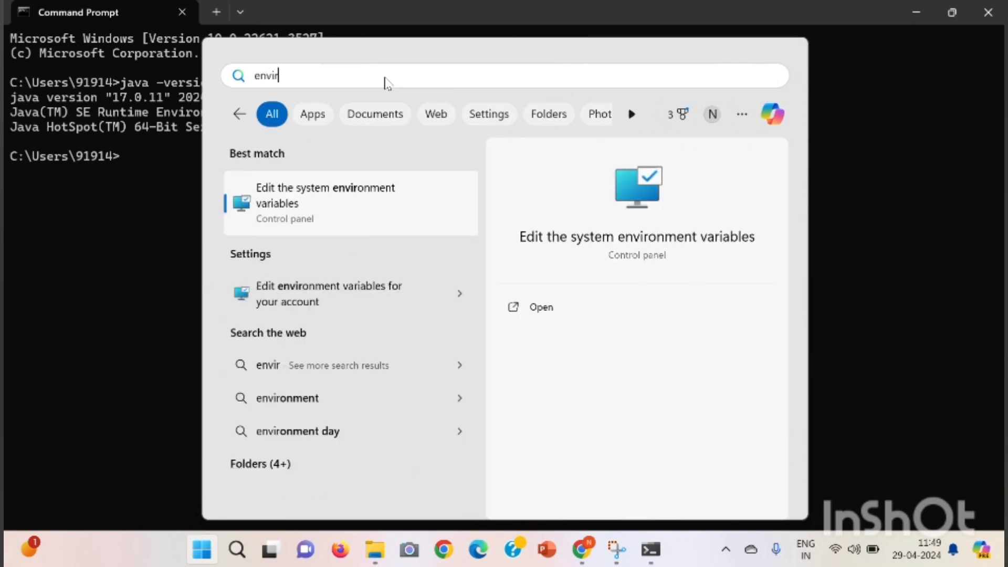
{"action": "left_click", "coordinate": [542, 315]}
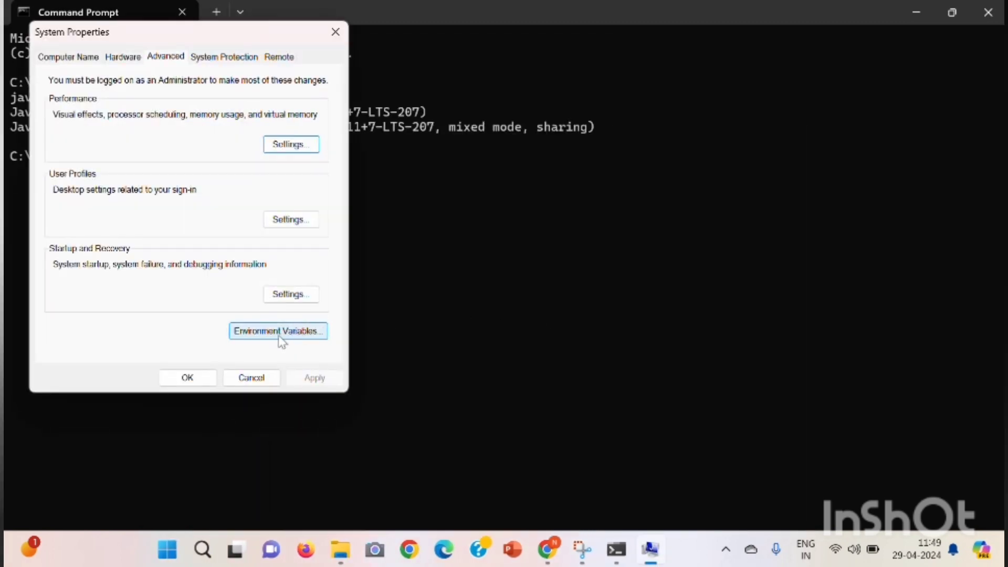
{"action": "left_click", "coordinate": [309, 337]}
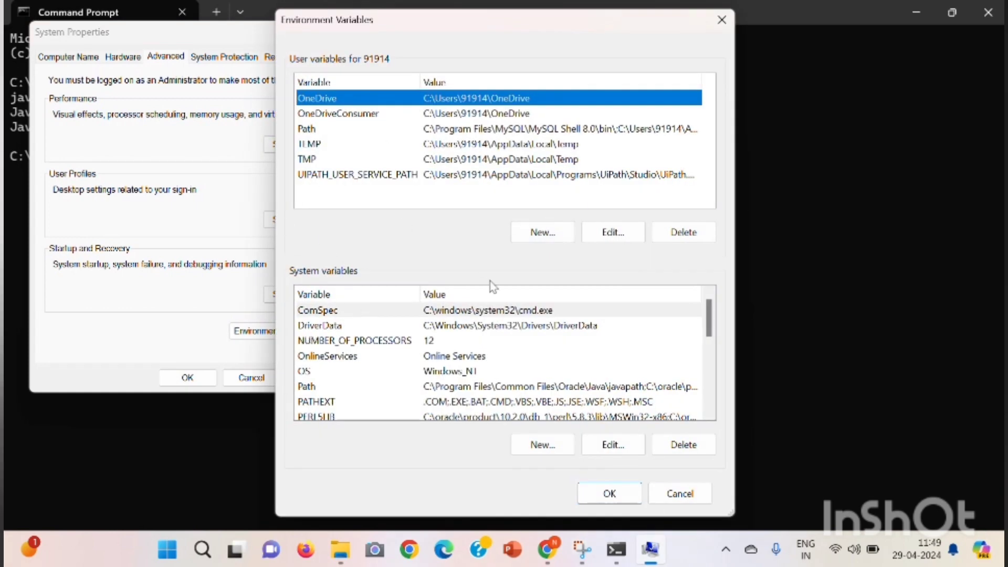
{"action": "scroll", "coordinate": [428, 342], "scroll_direction": "down", "scroll_amount": 3}
{"action": "scroll", "coordinate": [428, 341], "scroll_direction": "up", "scroll_amount": 3}
{"action": "left_click", "coordinate": [389, 387]}
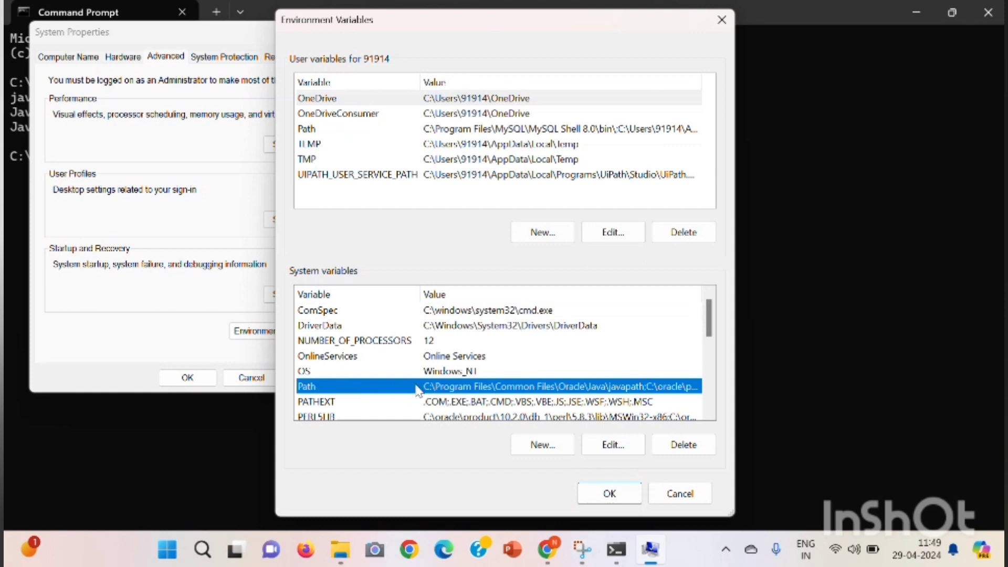
{"action": "left_click", "coordinate": [553, 455]}
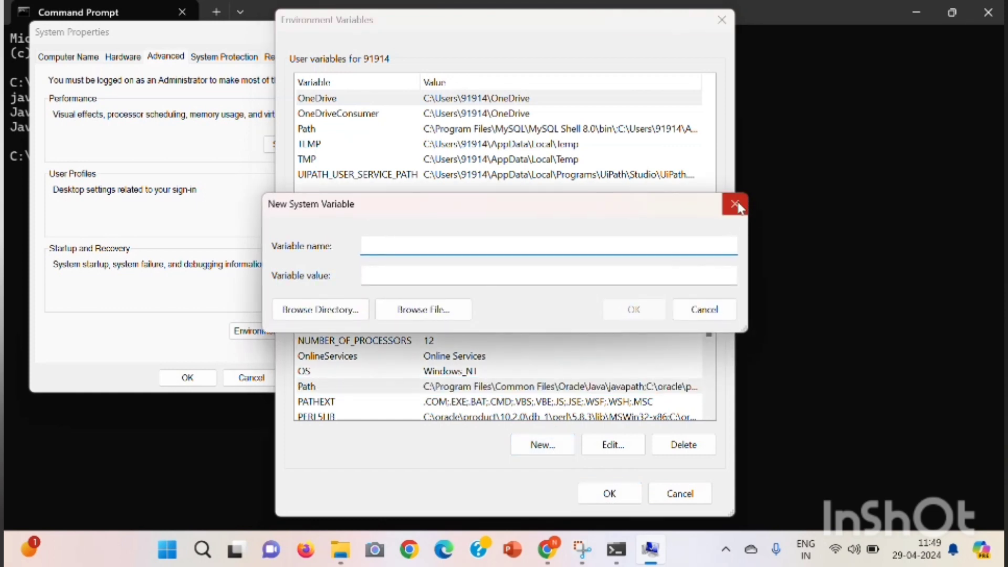
{"action": "left_click", "coordinate": [736, 204]}
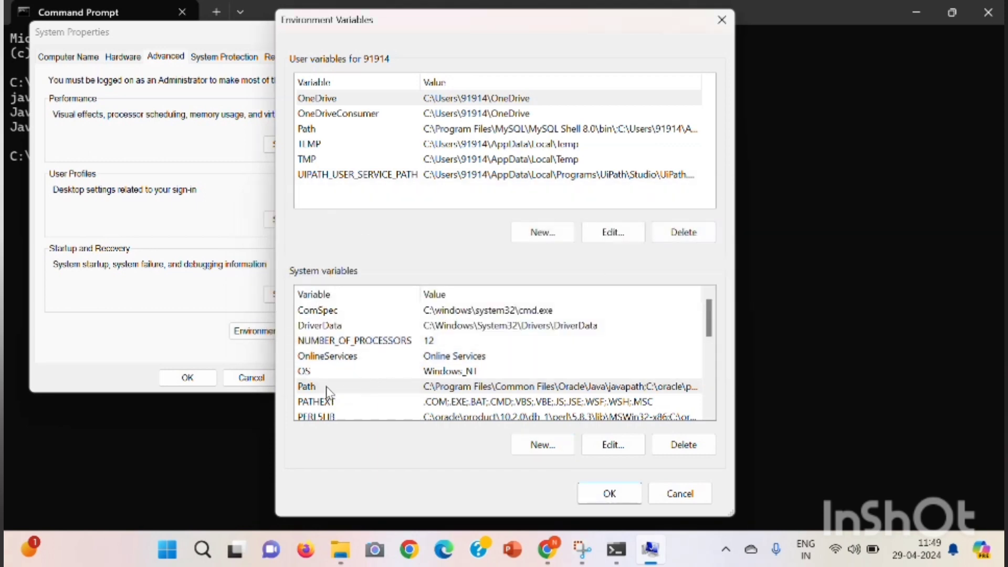
- Open the Path system variable for editing
{"action": "left_click", "coordinate": [327, 388]}
{"action": "scroll", "coordinate": [455, 364], "scroll_direction": "down", "scroll_amount": 5}
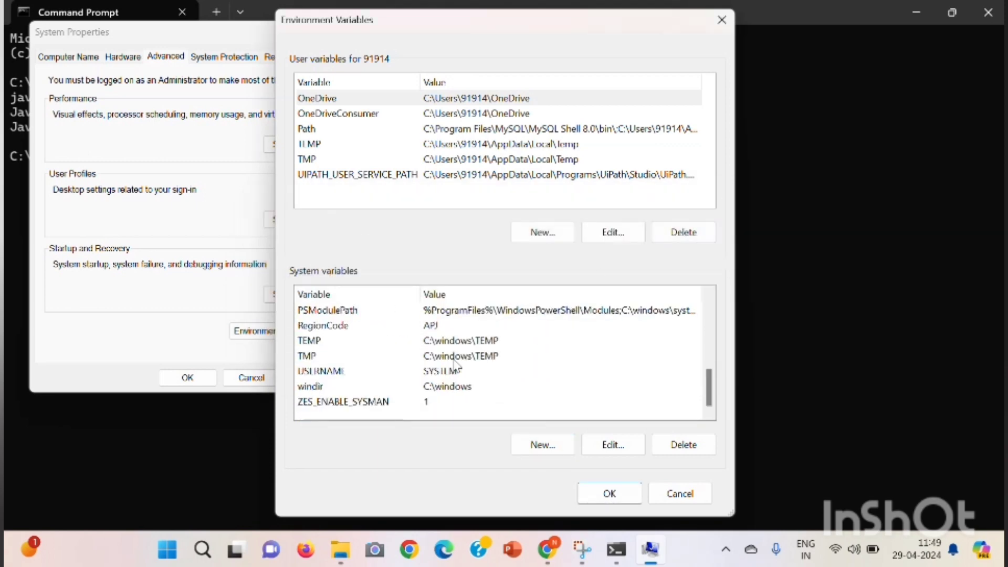
{"action": "scroll", "coordinate": [455, 363], "scroll_direction": "up", "scroll_amount": 5}
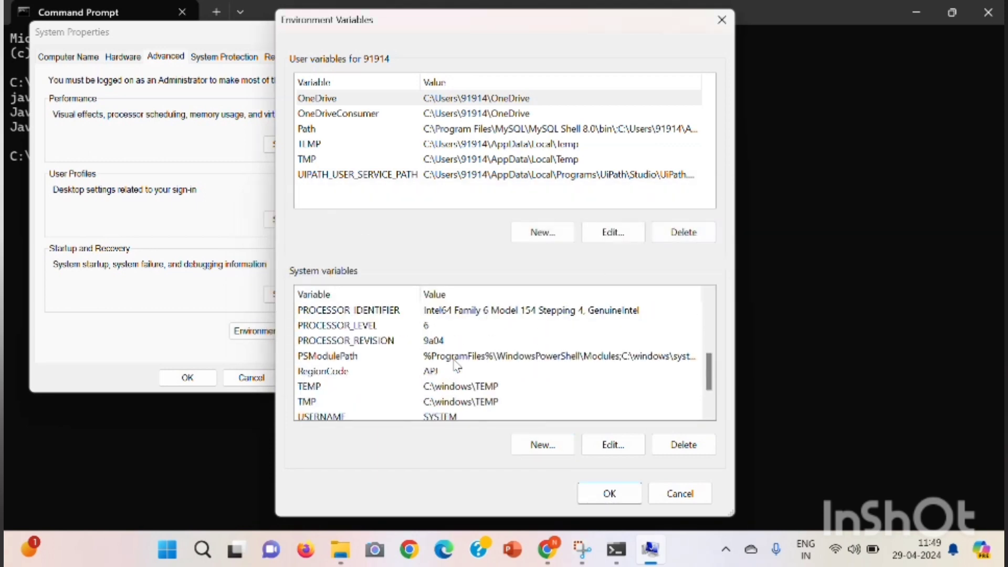
{"action": "left_click", "coordinate": [622, 443]}
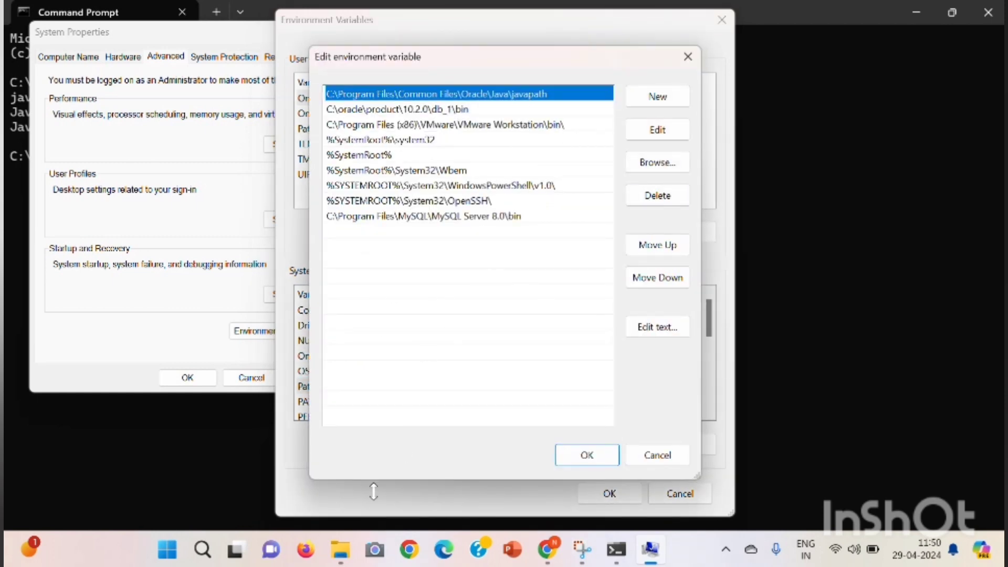
- Switch to File Explorer, open the bin folder inside jdk-17, and copy its full path
{"action": "left_click", "coordinate": [341, 550]}
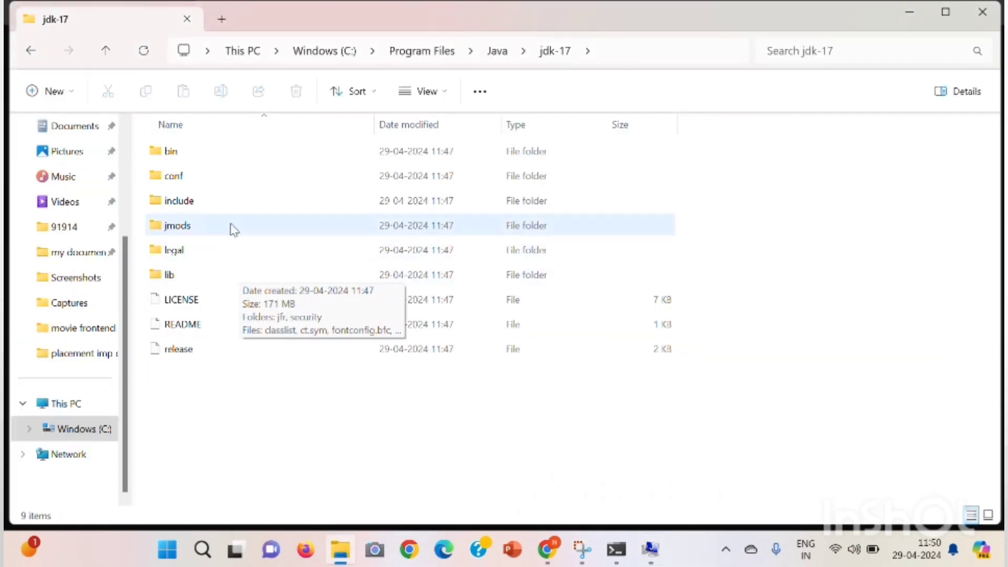
{"action": "double_click", "coordinate": [183, 153]}
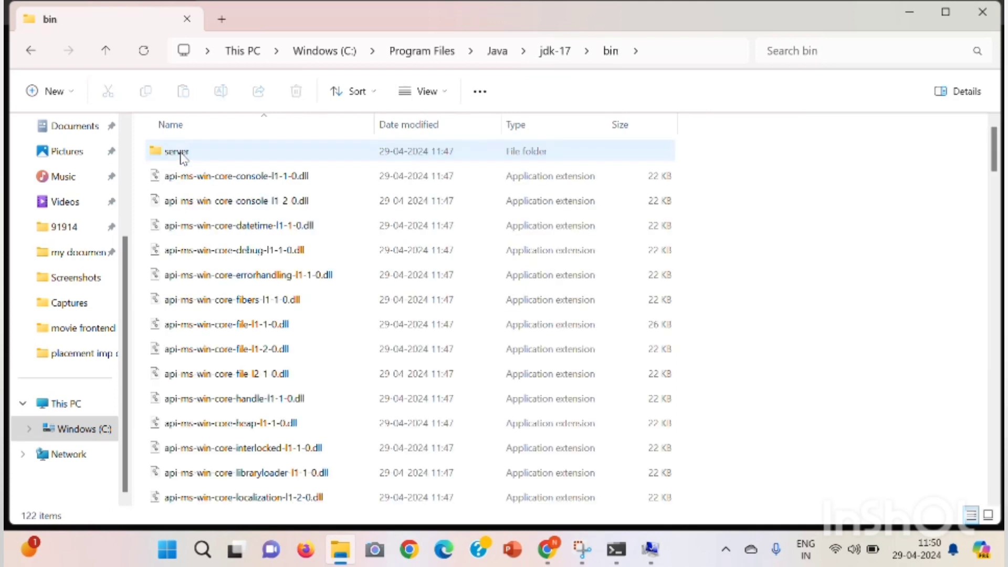
{"action": "left_click", "coordinate": [655, 51]}
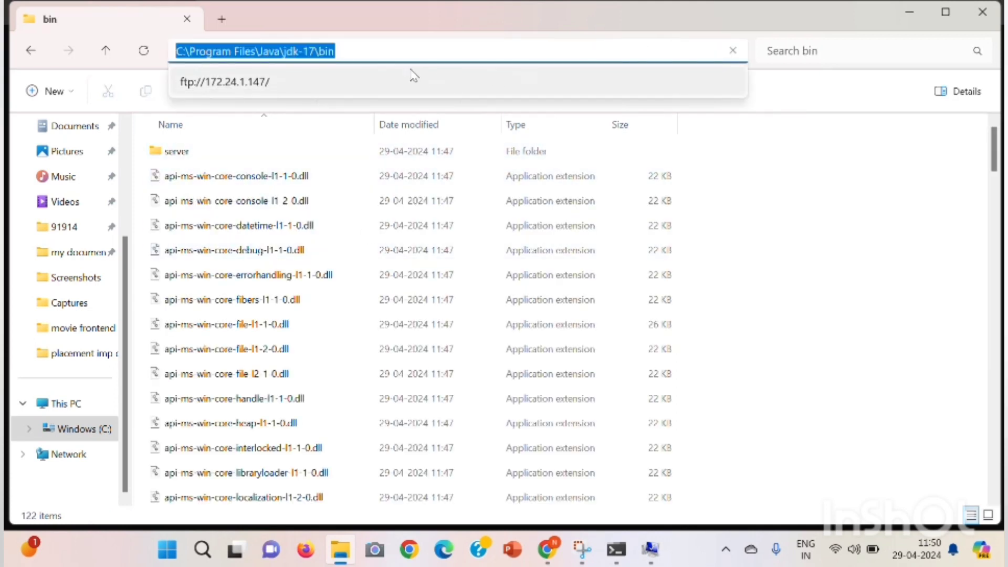
{"action": "left_click_drag", "start_coordinate": [382, 54], "coordinate": [172, 72]}
{"action": "key", "text": "ctrl+c"}
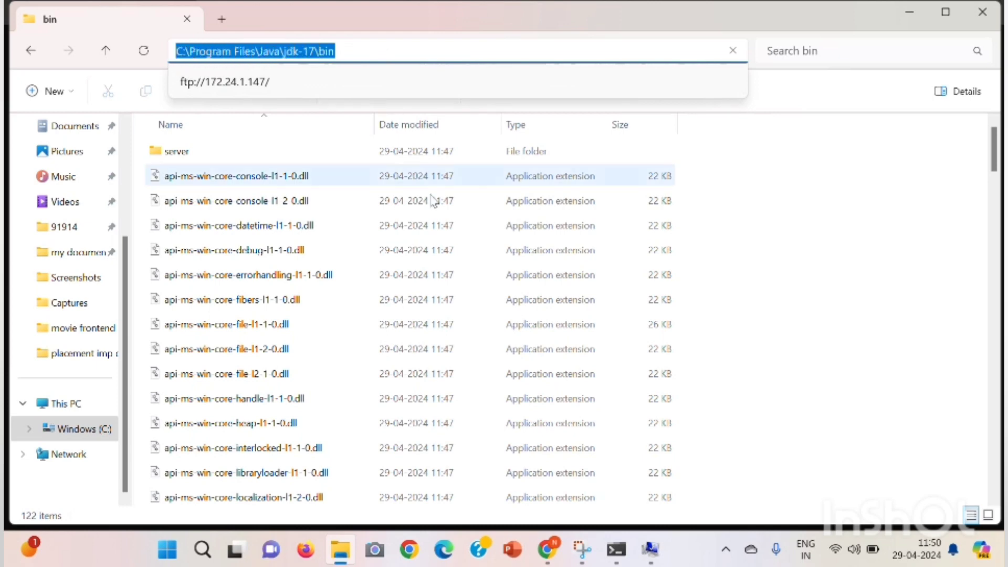
- Return to the environment variable editor and add C:\Program Files\Java\jdk-17\bin as a new entry of the system Path
{"action": "mouse_move", "coordinate": [650, 550]}
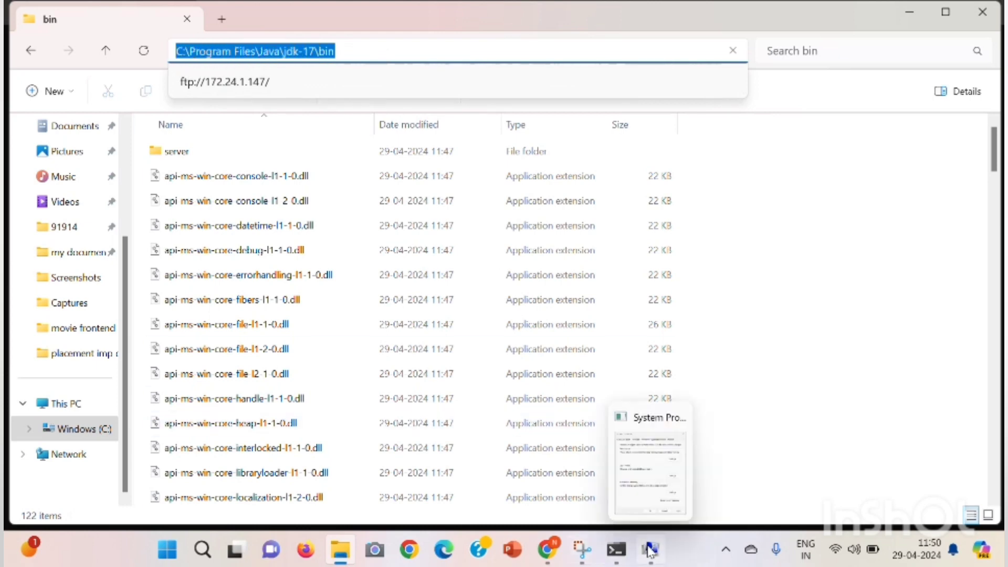
{"action": "left_click", "coordinate": [650, 462]}
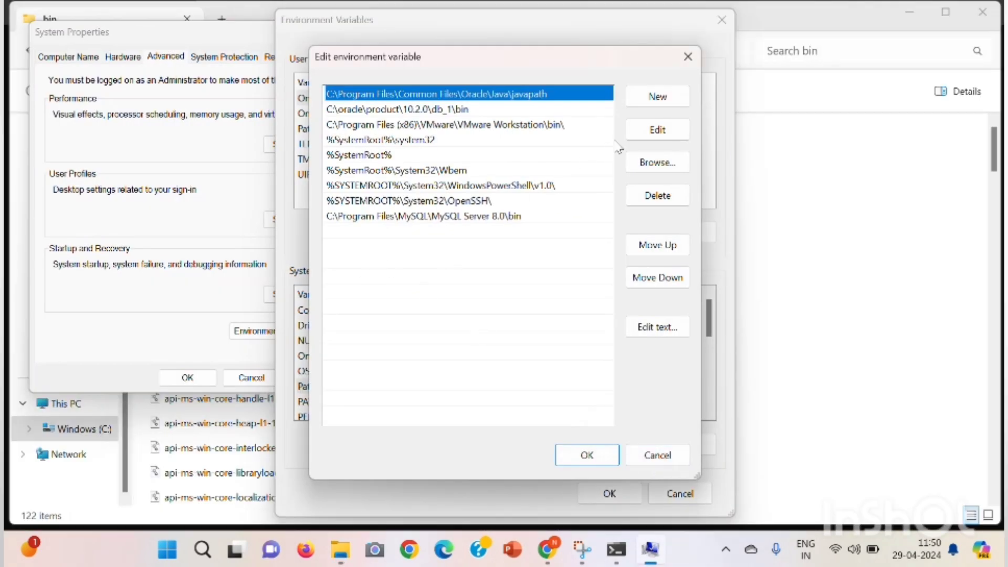
{"action": "left_click", "coordinate": [659, 100]}
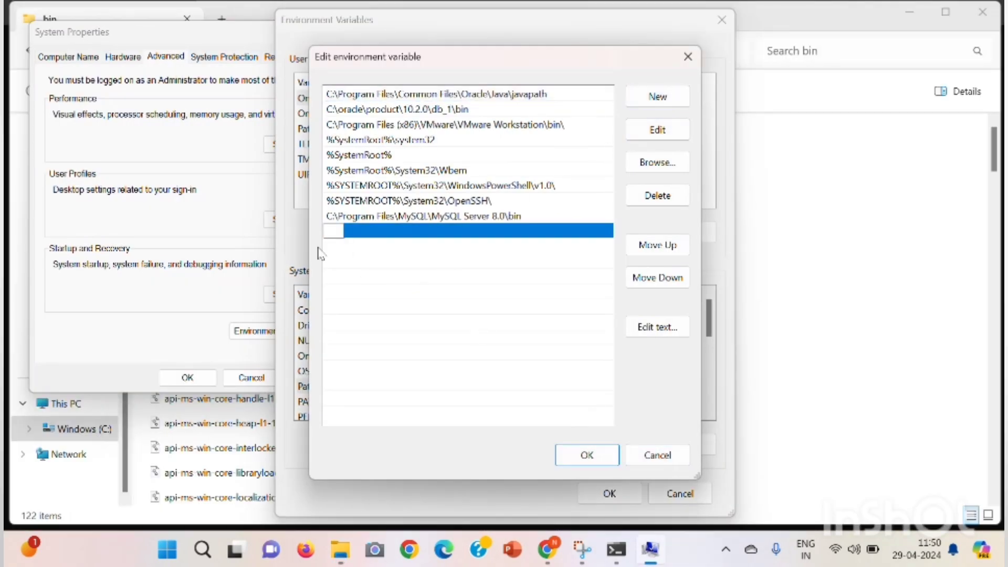
{"action": "key", "text": "ctrl+v"}
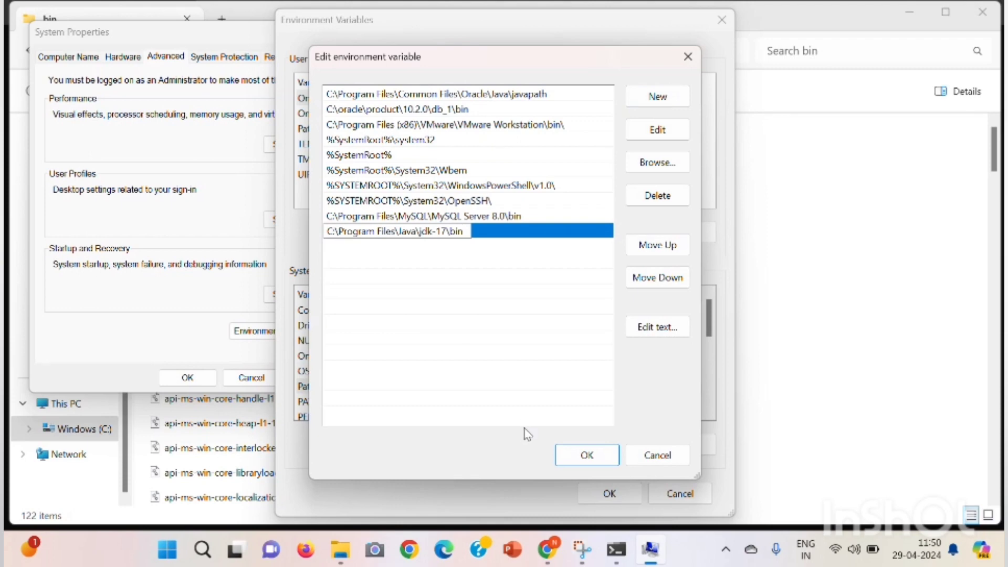
{"action": "left_click", "coordinate": [584, 455]}
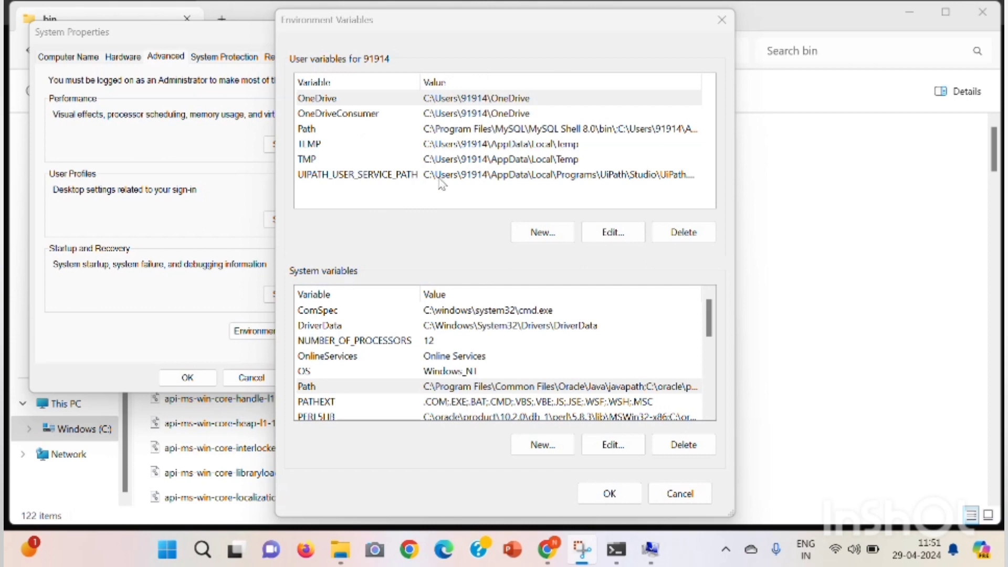
- Create a user environment variable named JAVA_HOME with the value C:\Program Files\Java\jdk-17
{"action": "left_click", "coordinate": [541, 232]}
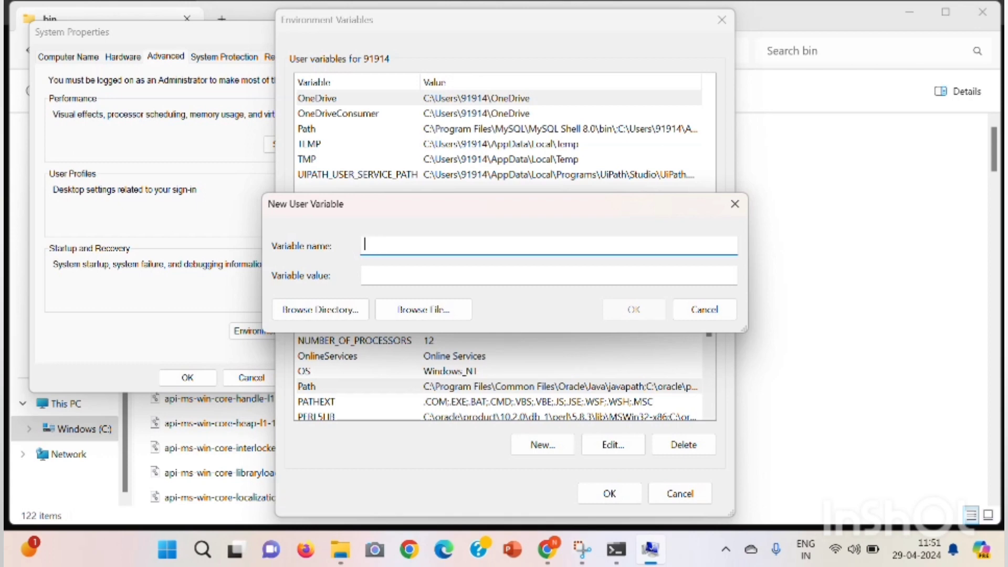
{"action": "type", "text": "JAVA_HOME"}
{"action": "left_click", "coordinate": [376, 279]}
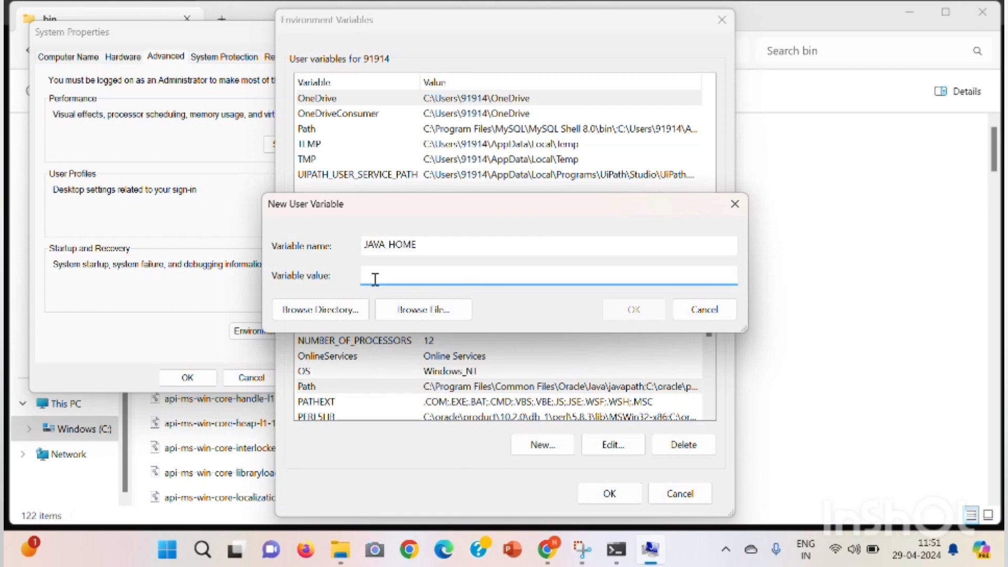
{"action": "key", "text": "ctrl+v"}
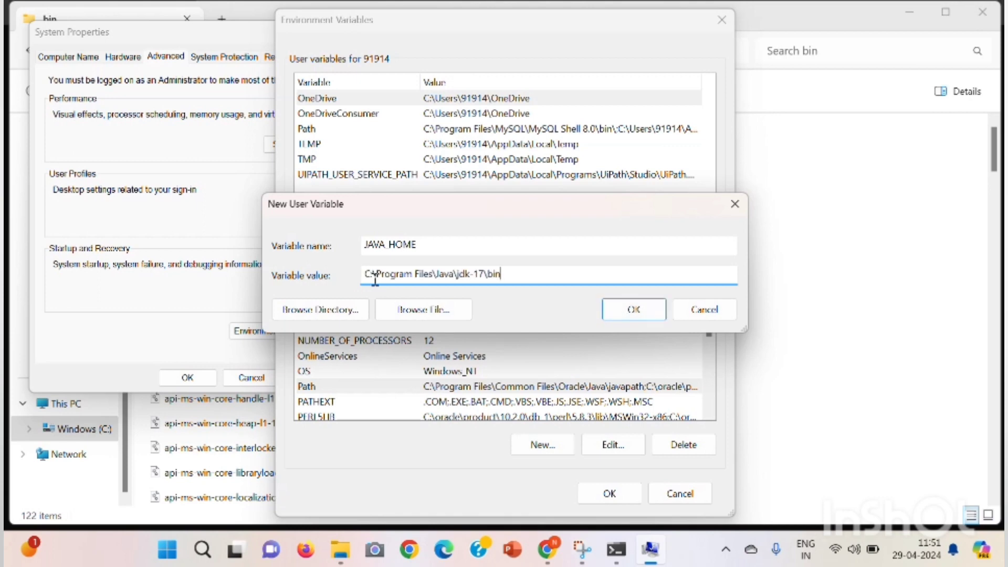
{"action": "key", "text": "BackSpace"}
{"action": "key", "text": "BackSpace"}
{"action": "key", "text": "BackSpace"}
{"action": "key", "text": "BackSpace"}
{"action": "left_click", "coordinate": [640, 319]}
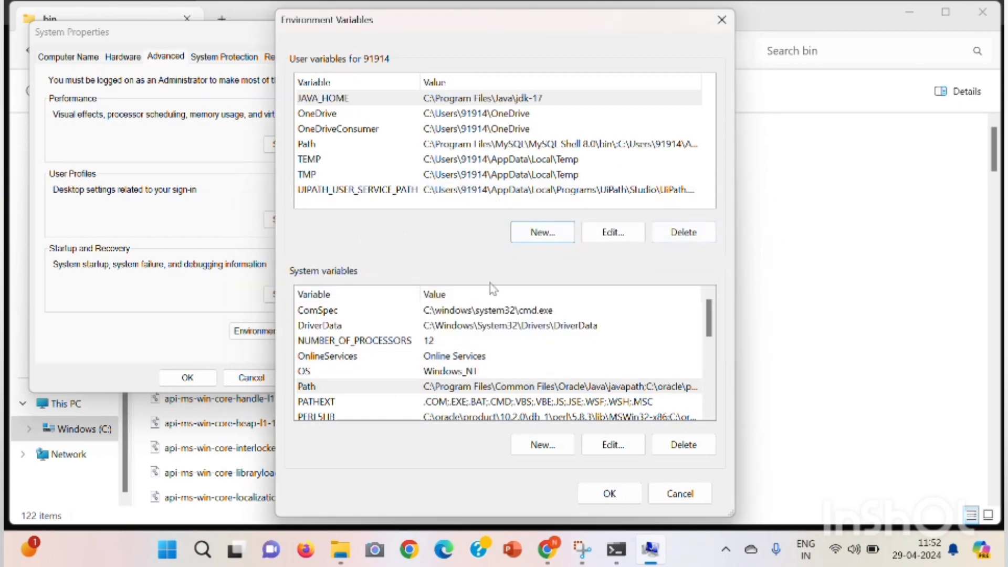
- Close the Environment Variables and System Properties dialogs and the File Explorer window showing the bin folder
{"action": "left_click", "coordinate": [727, 24]}
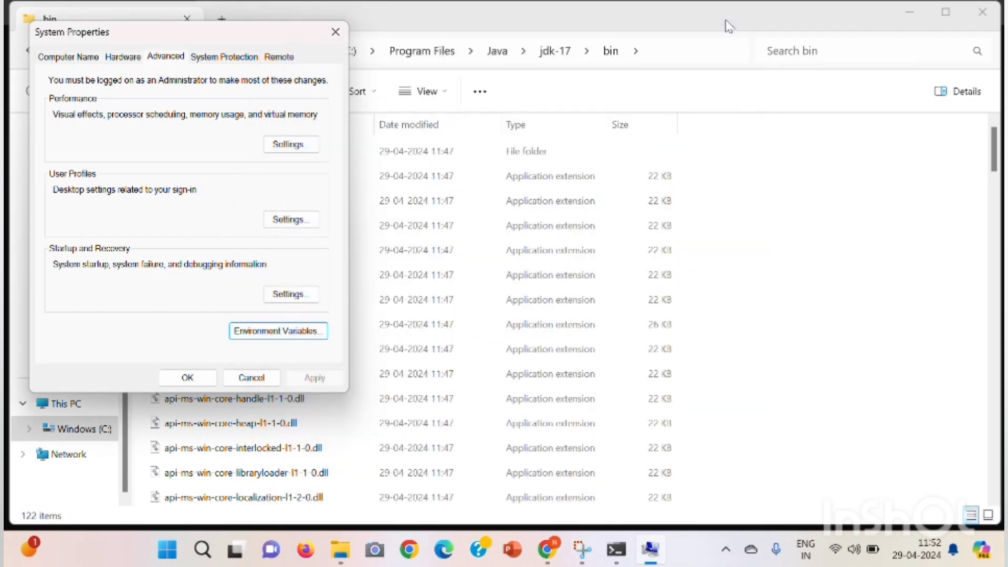
{"action": "left_click", "coordinate": [329, 37]}
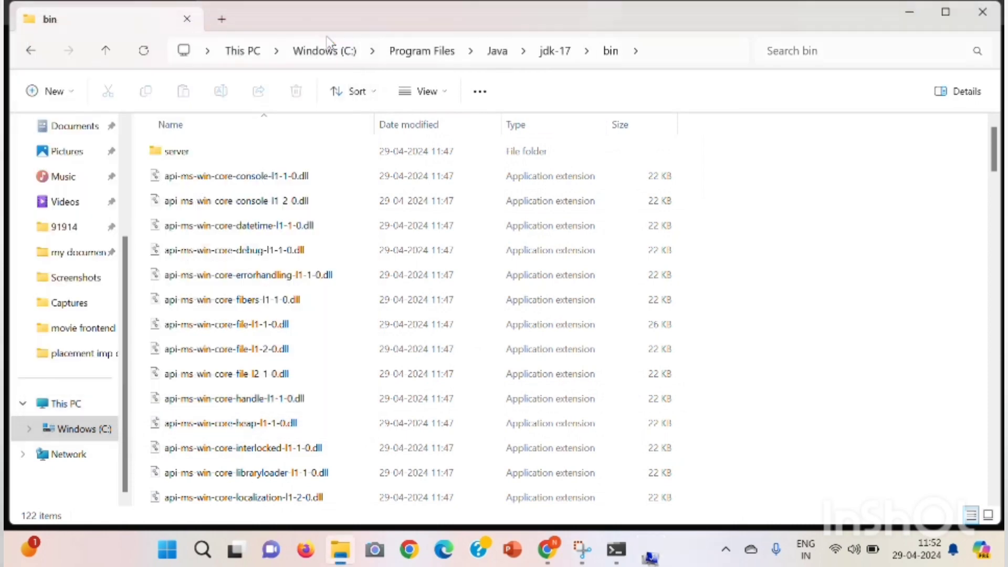
{"action": "left_click", "coordinate": [984, 13]}
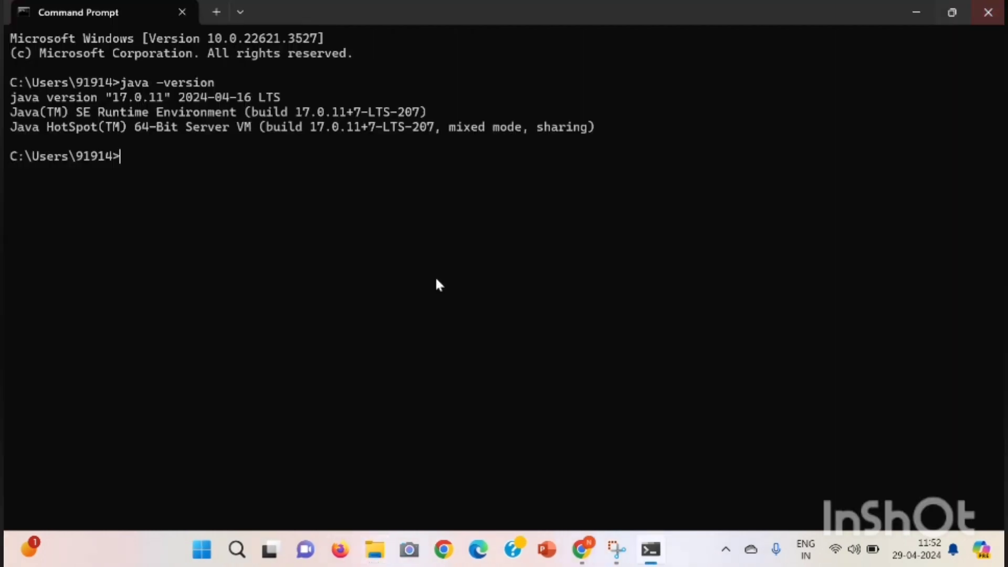
- Run java -version in Command Prompt to check the installed Java version again
{"action": "type", "text": "java -version"}
{"action": "key", "text": "Return"}
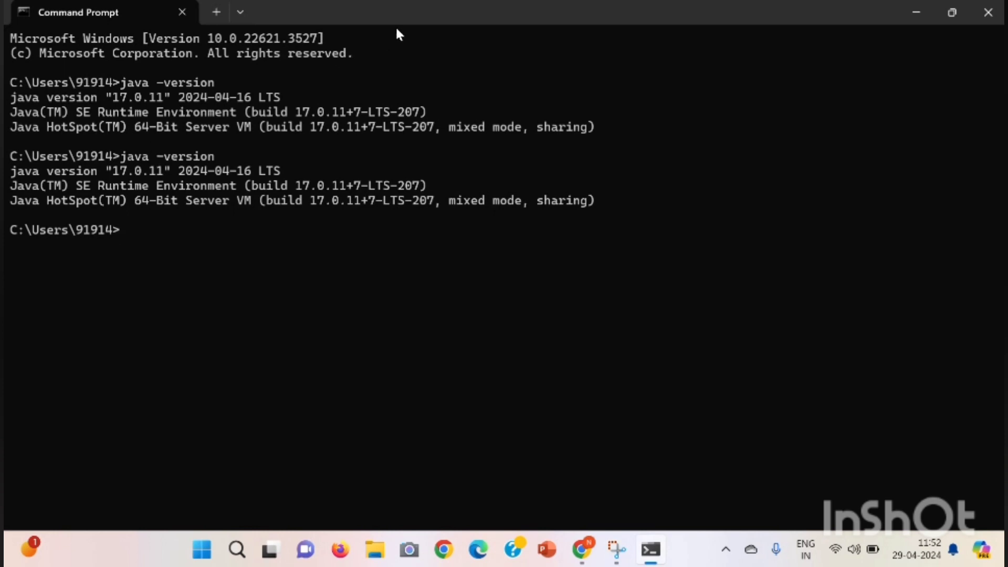
{"action": "left_click", "coordinate": [418, 25]}
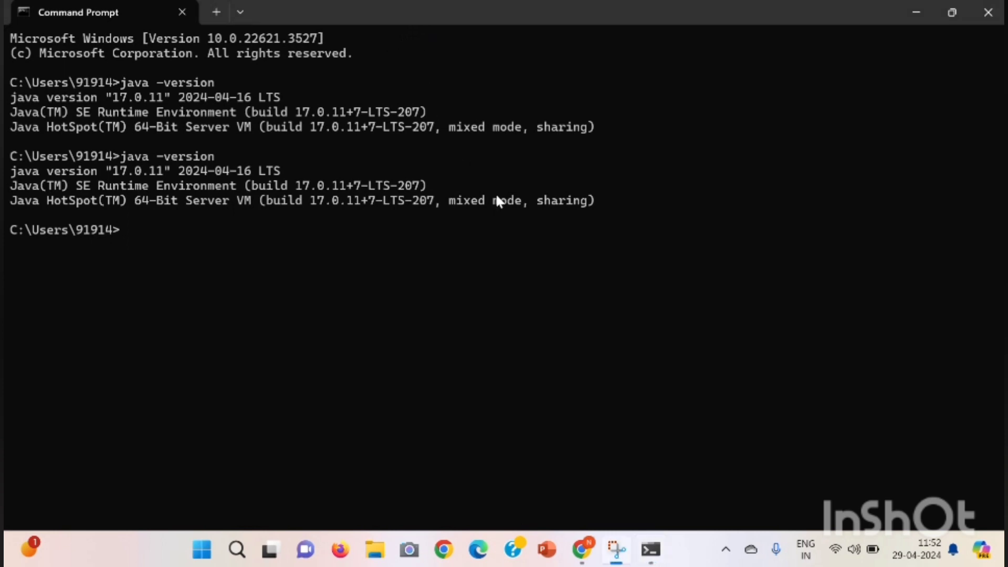